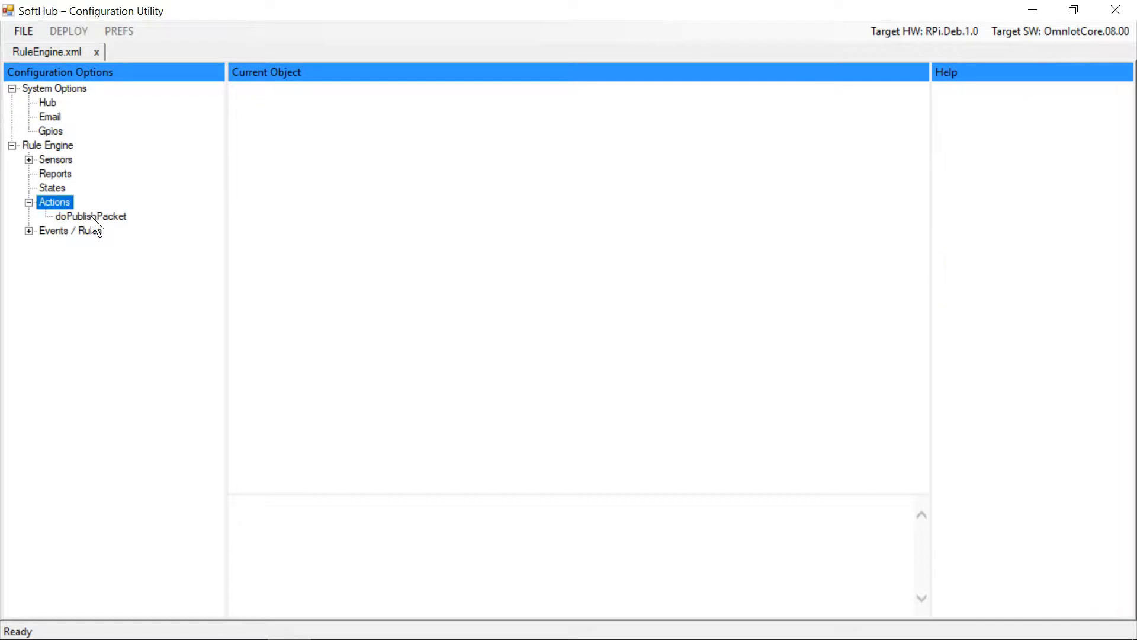
Open the doPublishPacket action and set its Device Control Topic to /v1.6/devices/softhub/, copying the path from the Message Topic
click(92, 217)
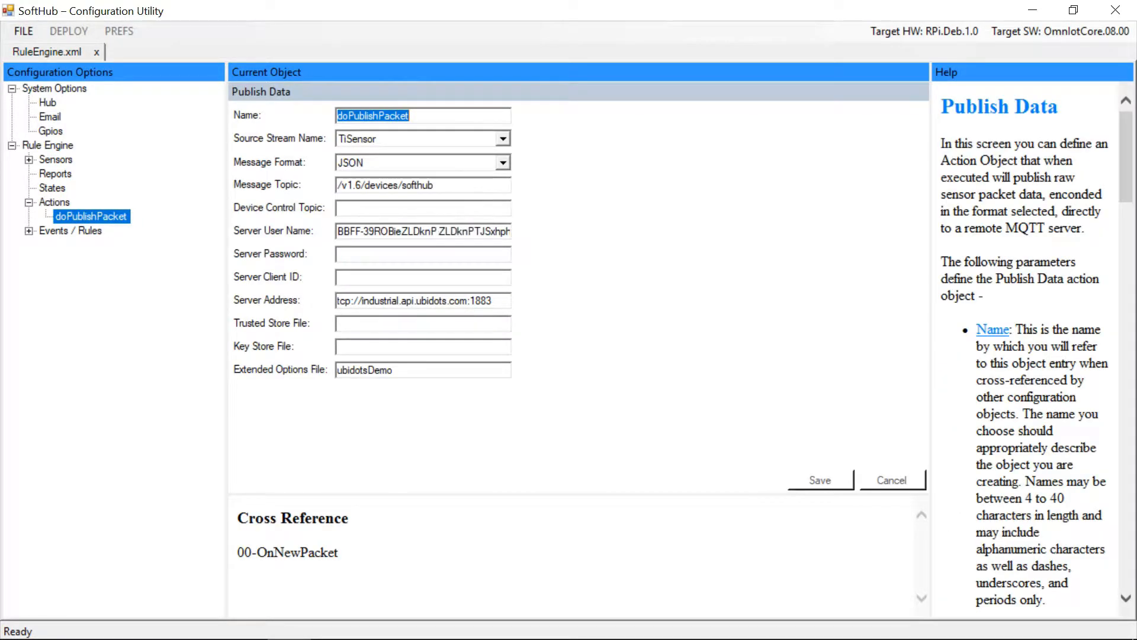
drag(440, 185, 337, 186)
key(ctrl+c)
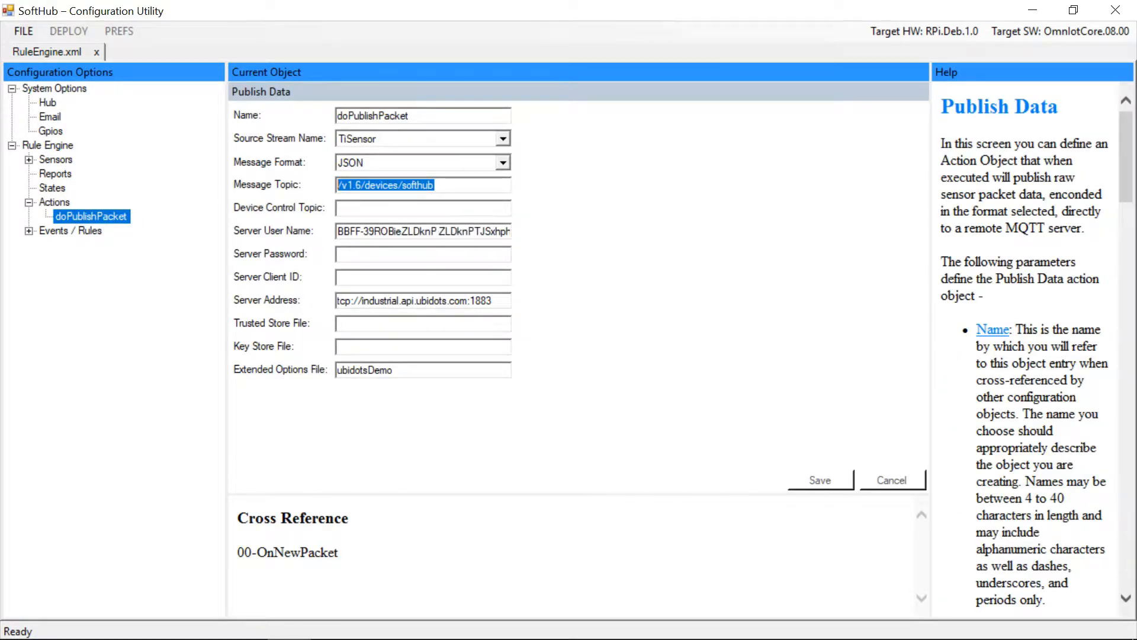
click(393, 208)
key(ctrl+v)
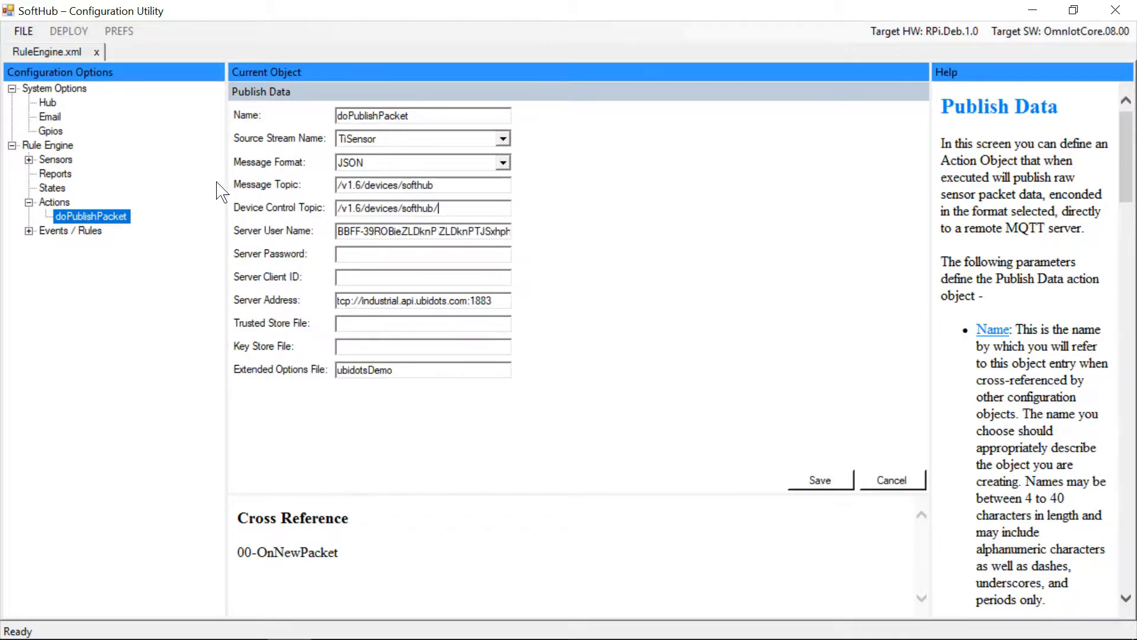
Switch to Ubidots in the browser and copy the API label of the SoftHub device's controldata variable
key(alt+Tab)
key(alt+Tab)
key(alt+Tab)
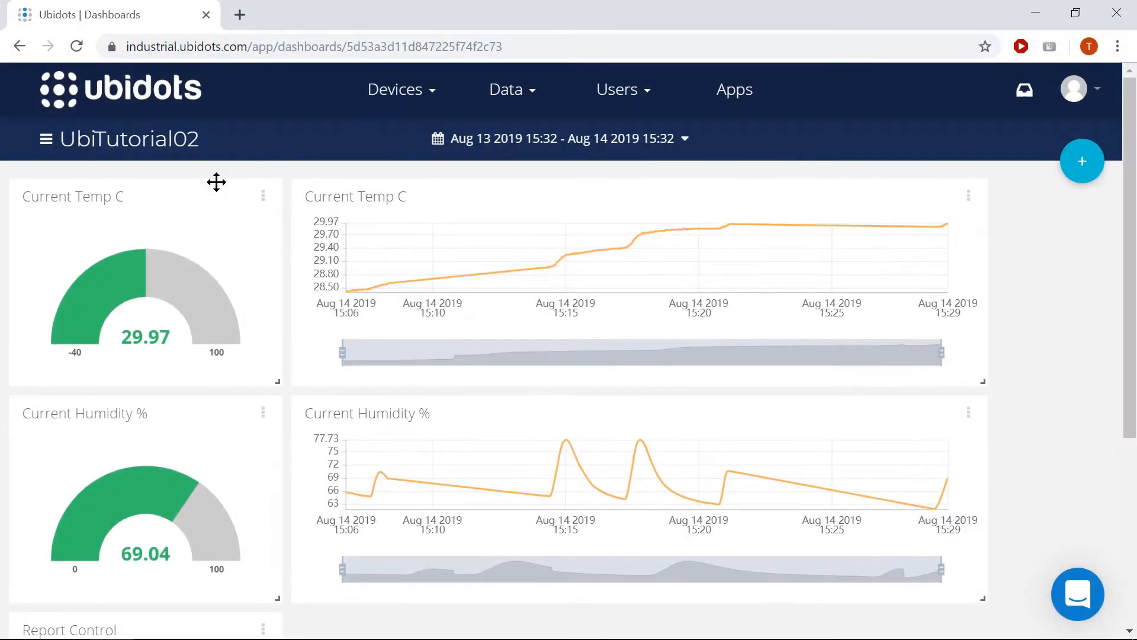
click(406, 102)
click(392, 133)
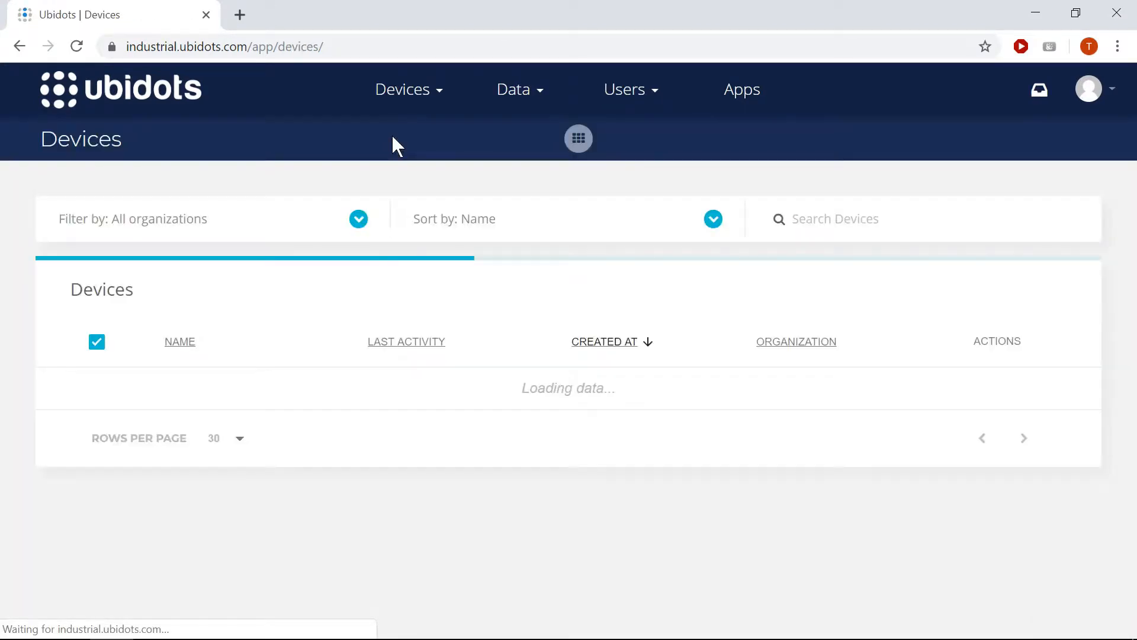
click(160, 388)
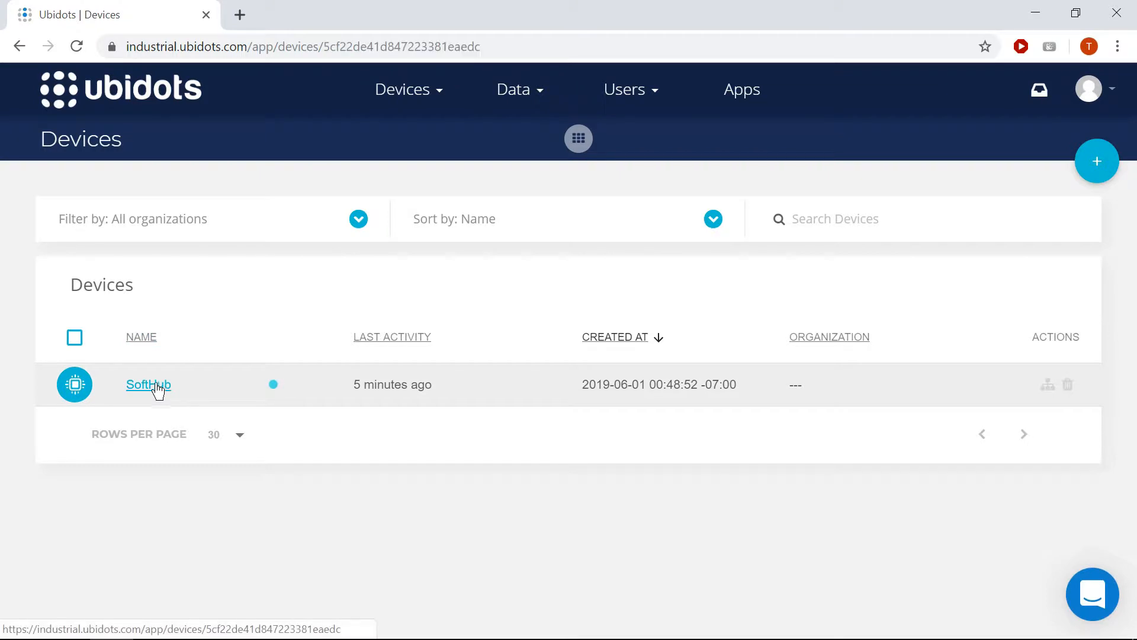
click(567, 446)
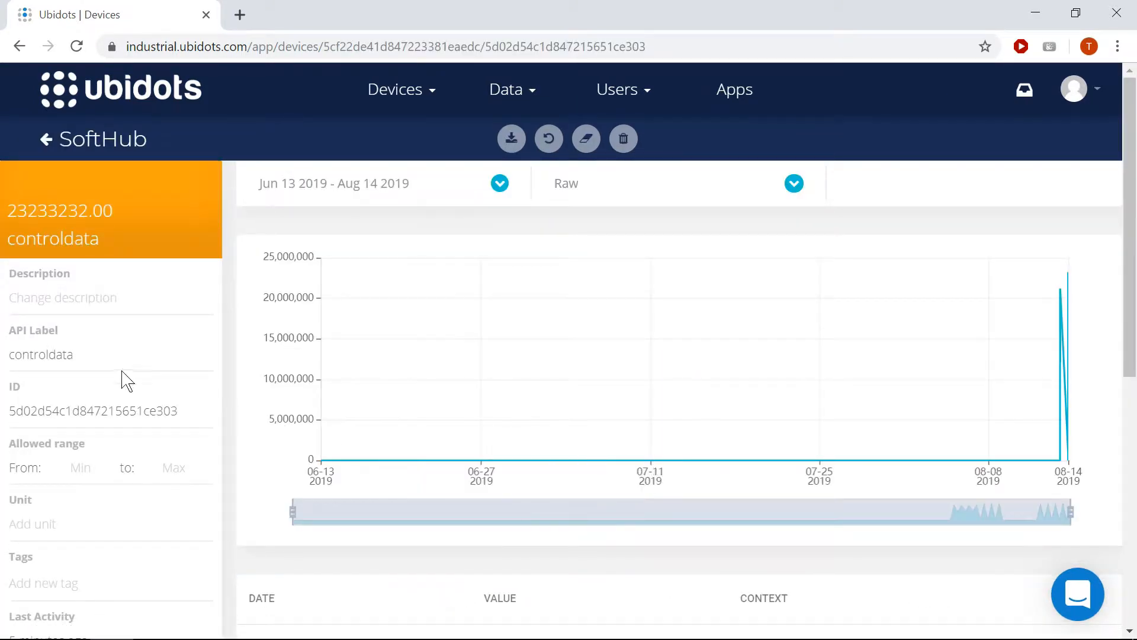
double_click(39, 355)
key(ctrl+c)
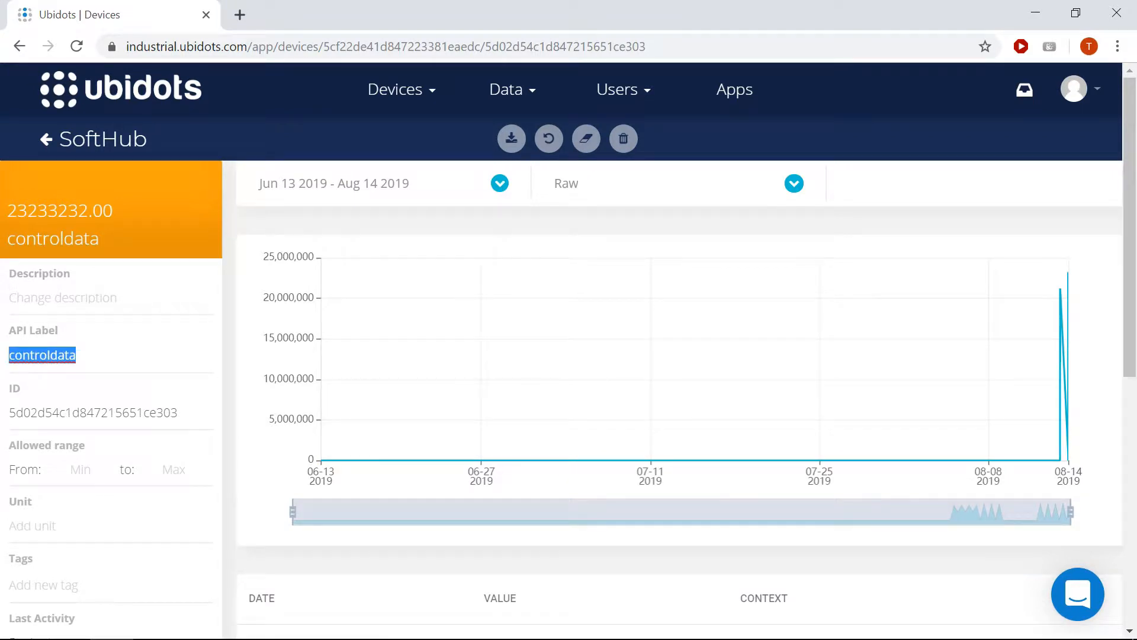
Return to the SoftHub Configuration Utility, complete the Device Control Topic as /v1.6/devices/softhub/controldata, and save the action
key(alt+Tab)
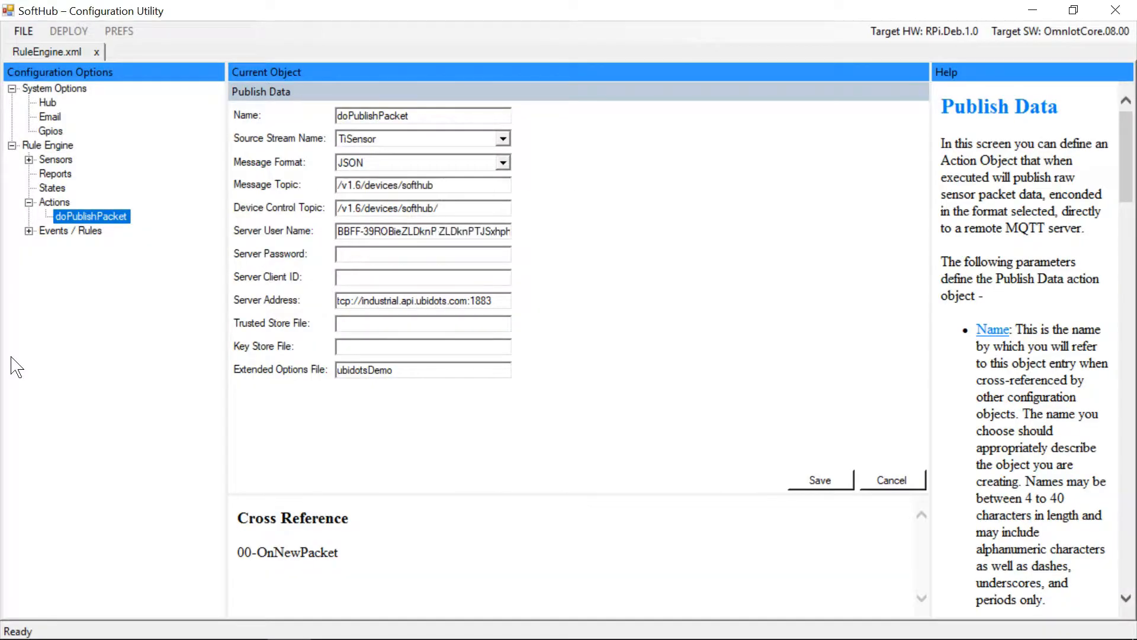
key(ctrl+v)
click(839, 486)
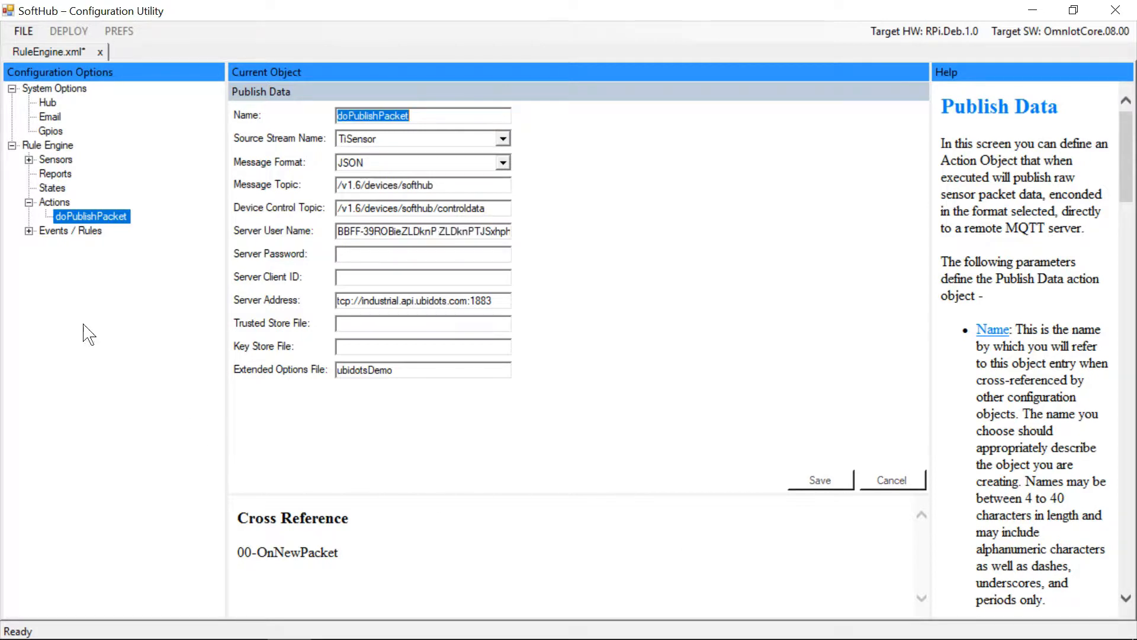
Create and save a Disable Hub Event action named doDisableReporting for the 05-onNewPacket event
right_click(48, 203)
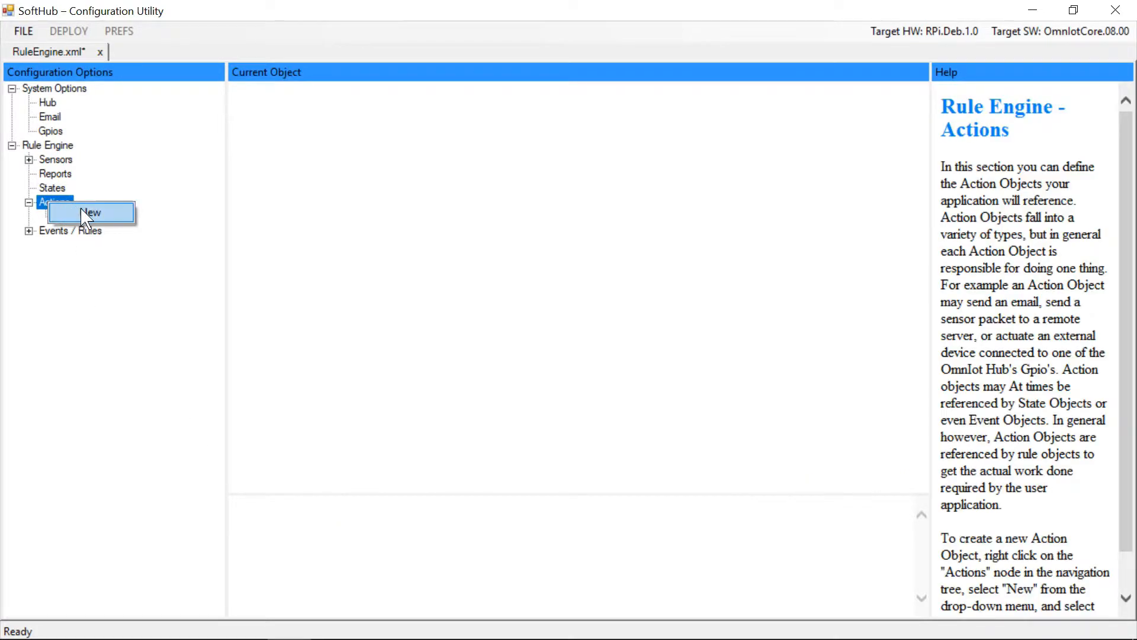
click(85, 213)
click(566, 313)
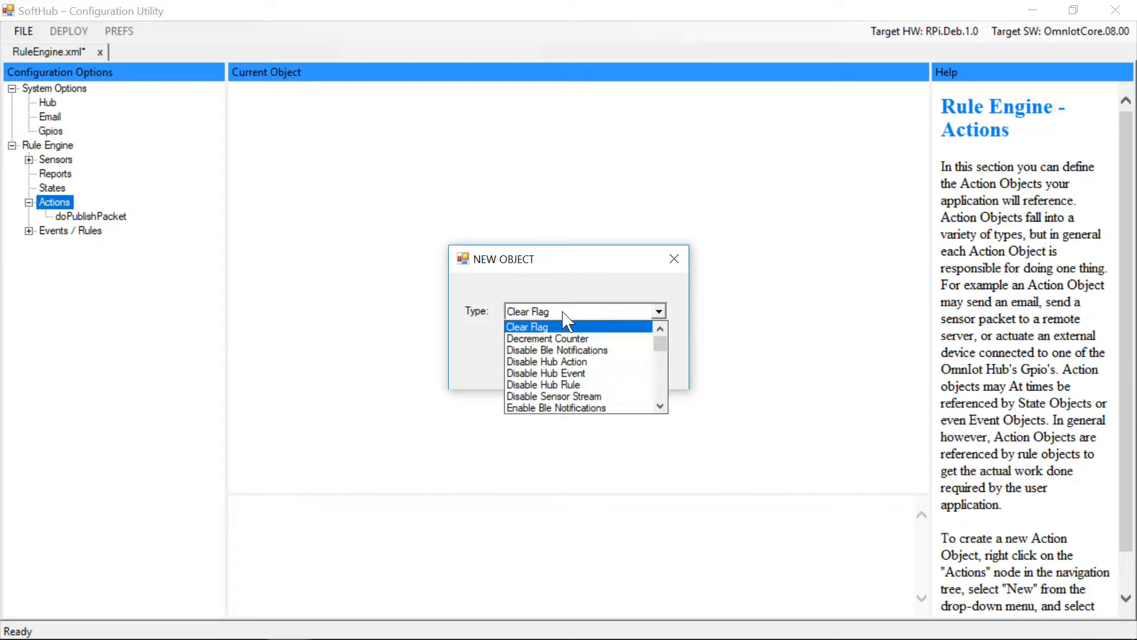
click(563, 373)
click(568, 363)
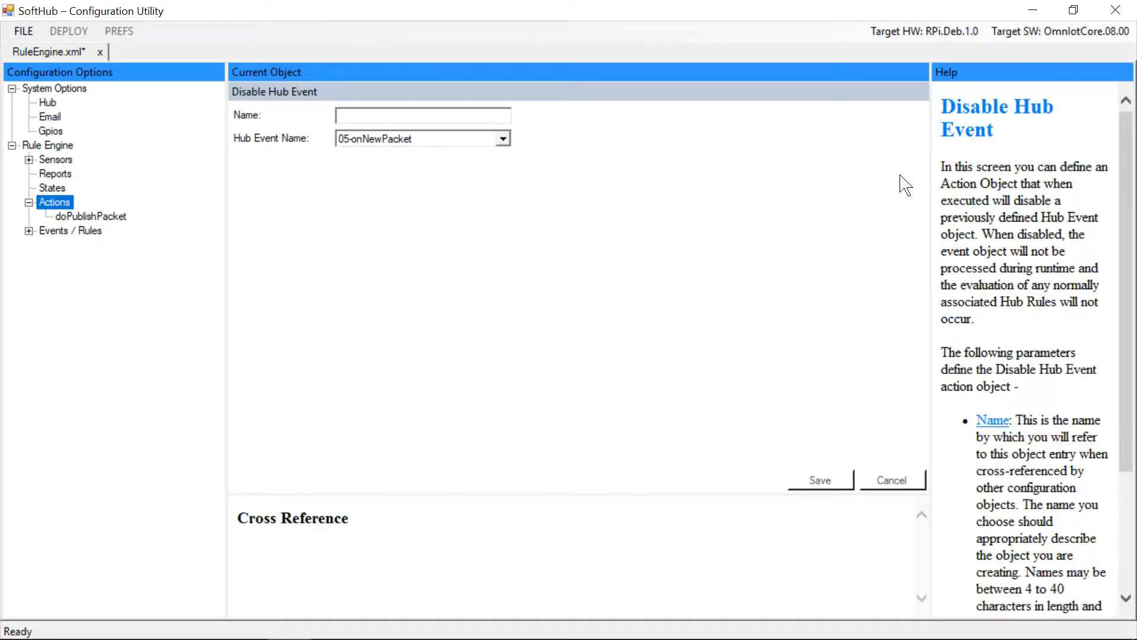
text(doDisableReporting)
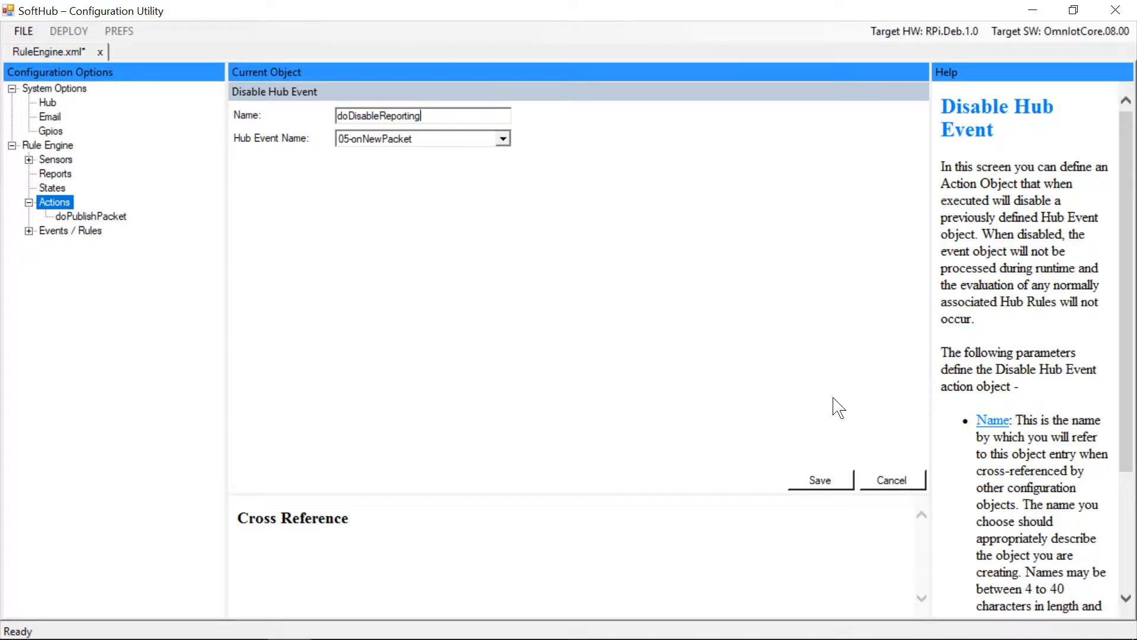
click(820, 480)
Create and save an Enable Hub Event action named doEnableReporting for the 05-onNewPacket event
right_click(57, 204)
click(89, 212)
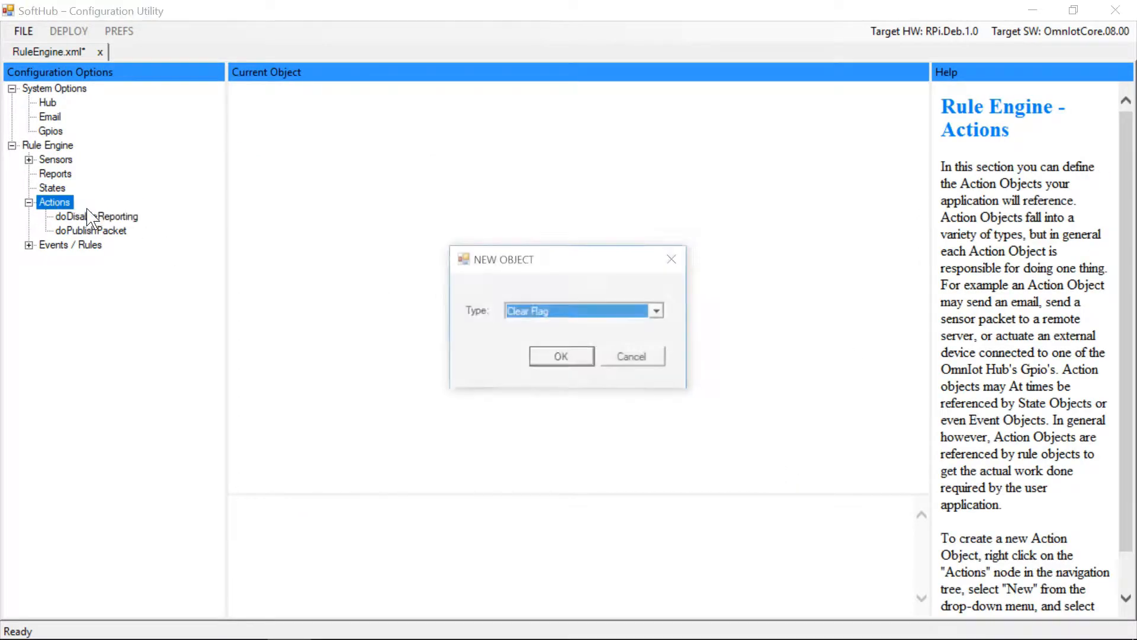
click(531, 313)
scroll(584, 368, down, 1)
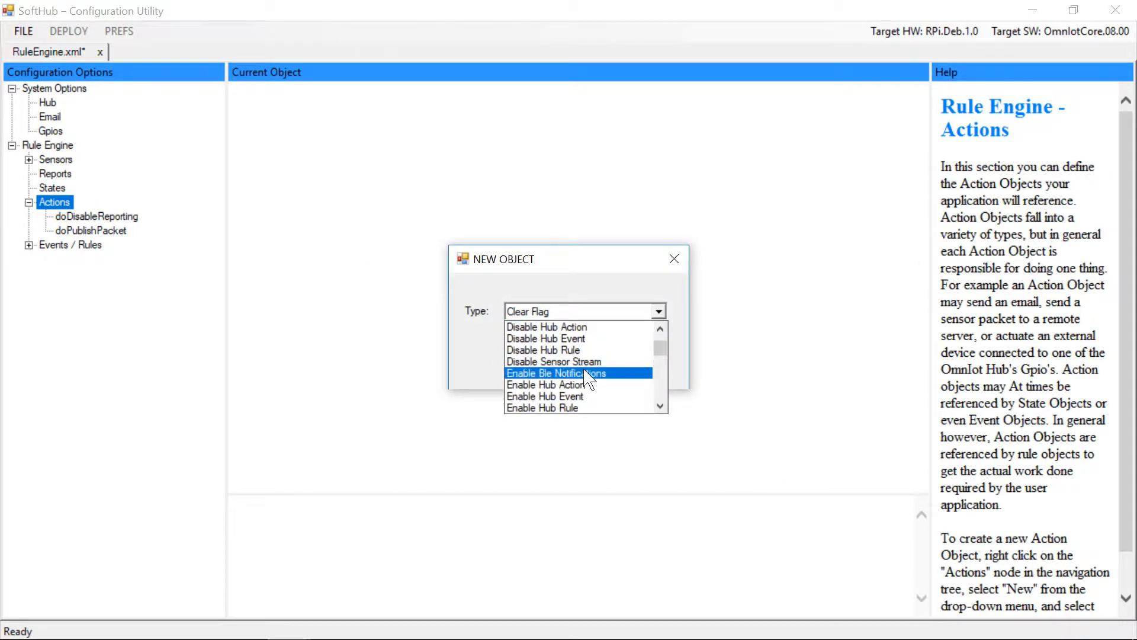
click(584, 395)
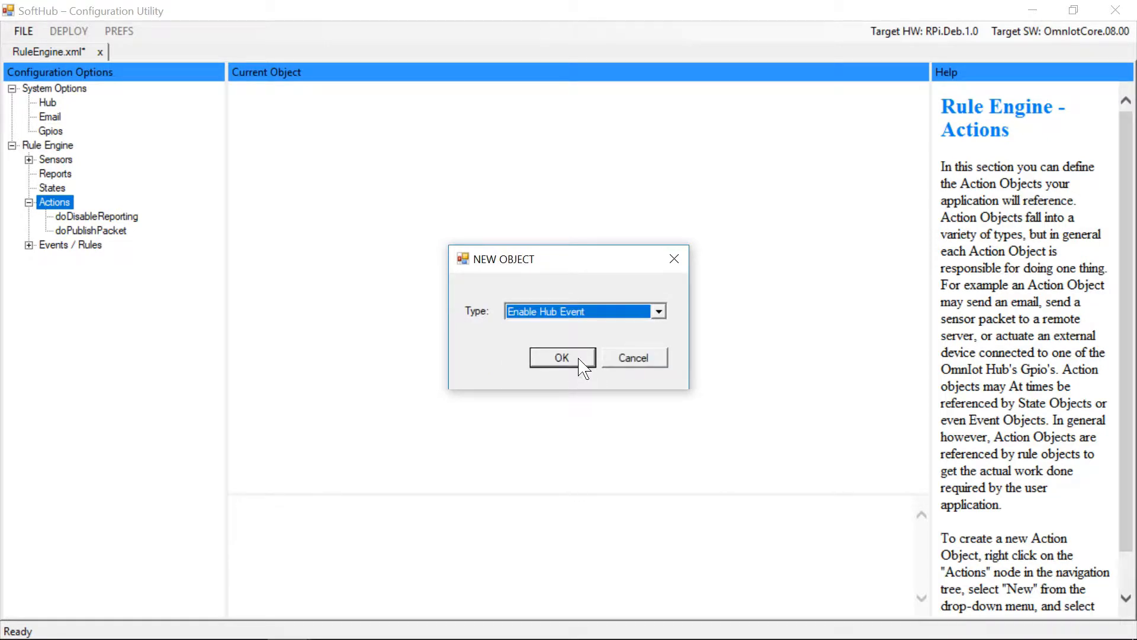
click(579, 360)
text(doEnableRepo)
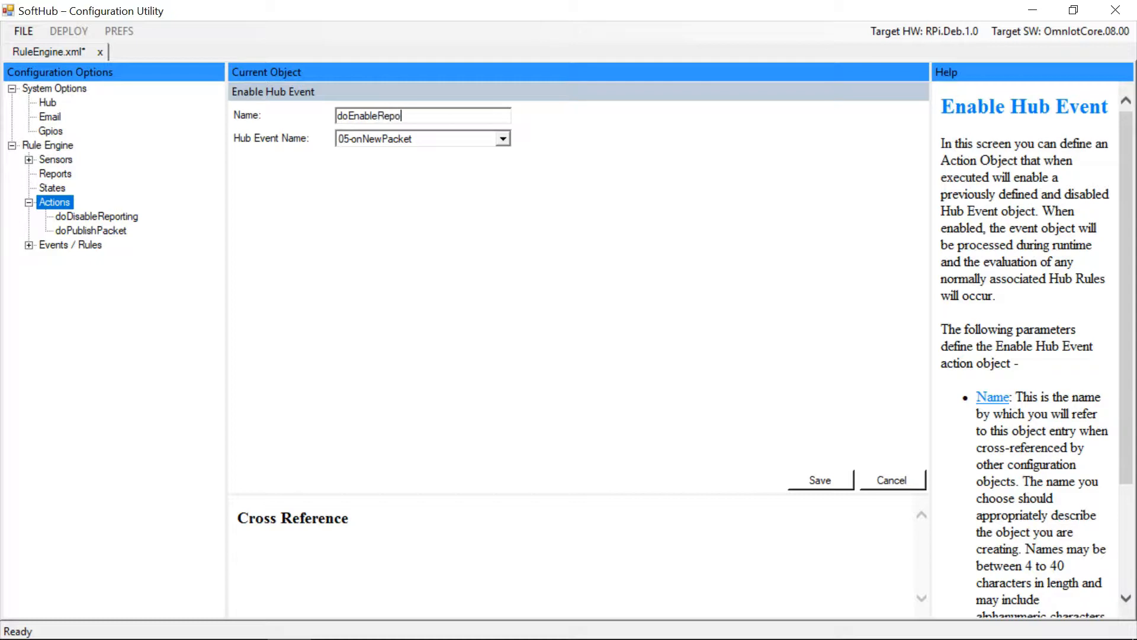
text(rting)
click(829, 481)
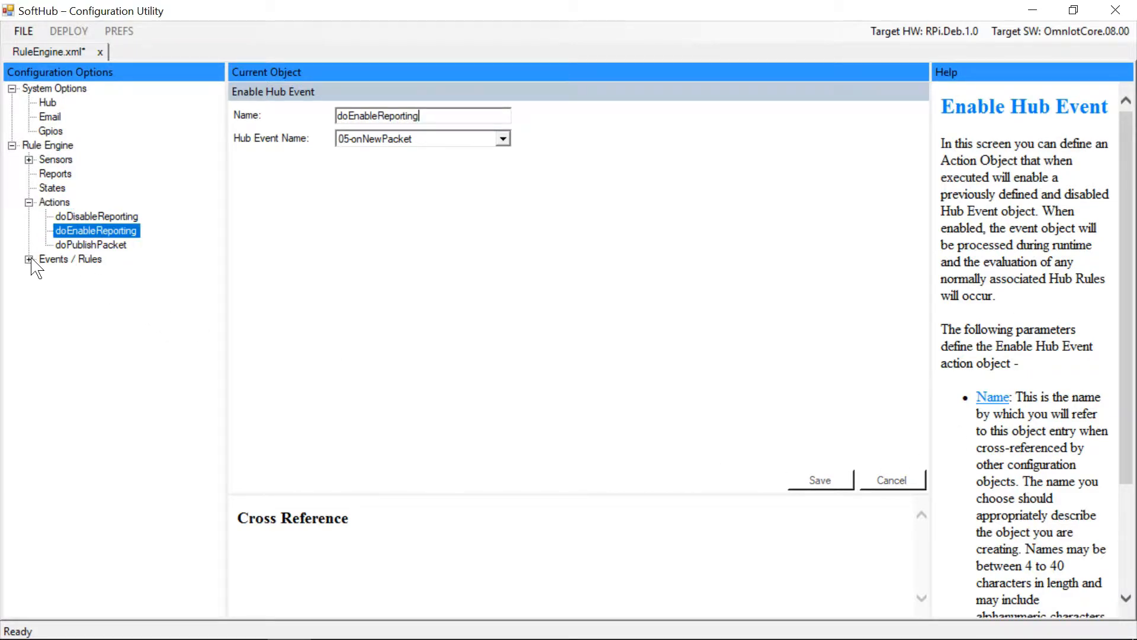
Add a User Defined Event named 10-onDisableReporting under Events / Rules and save it
double_click(56, 259)
right_click(57, 261)
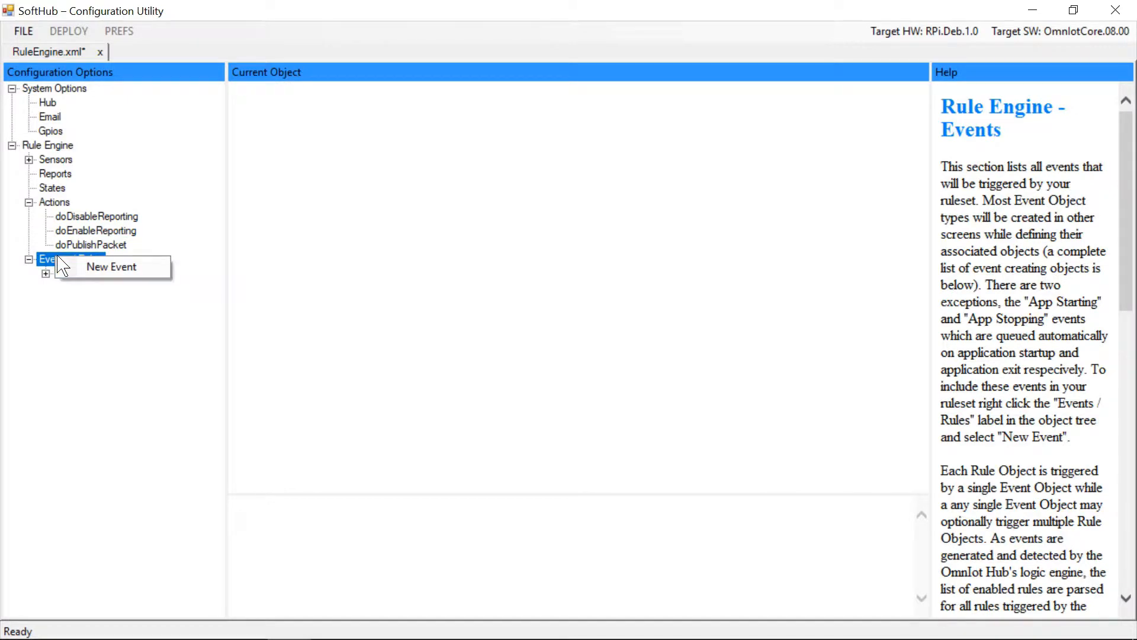
click(102, 265)
click(532, 319)
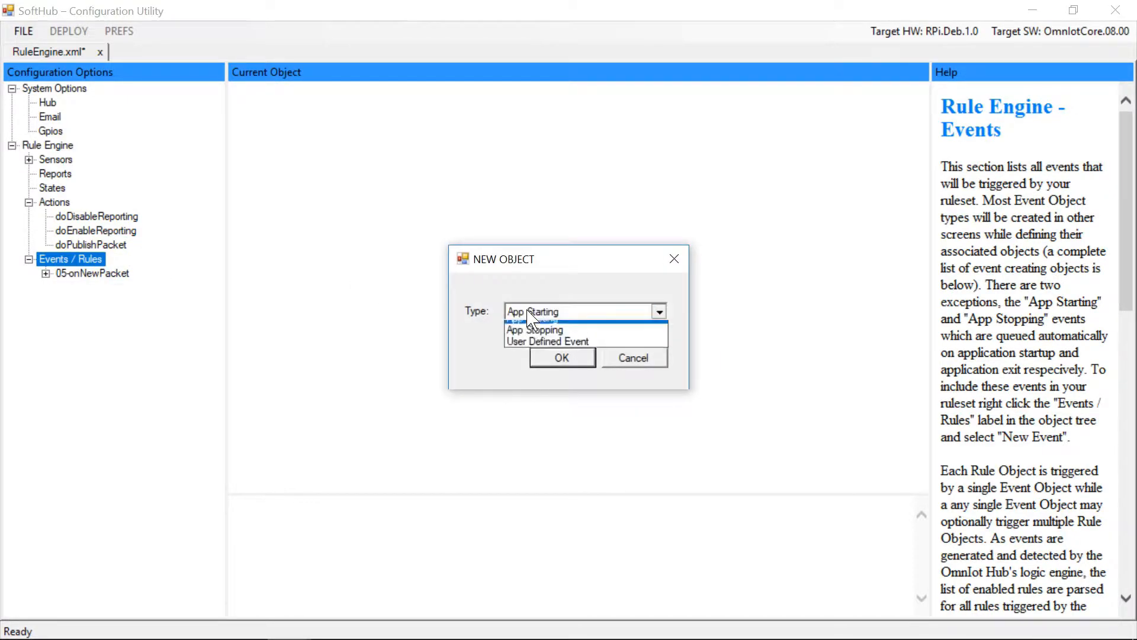
click(554, 350)
click(562, 357)
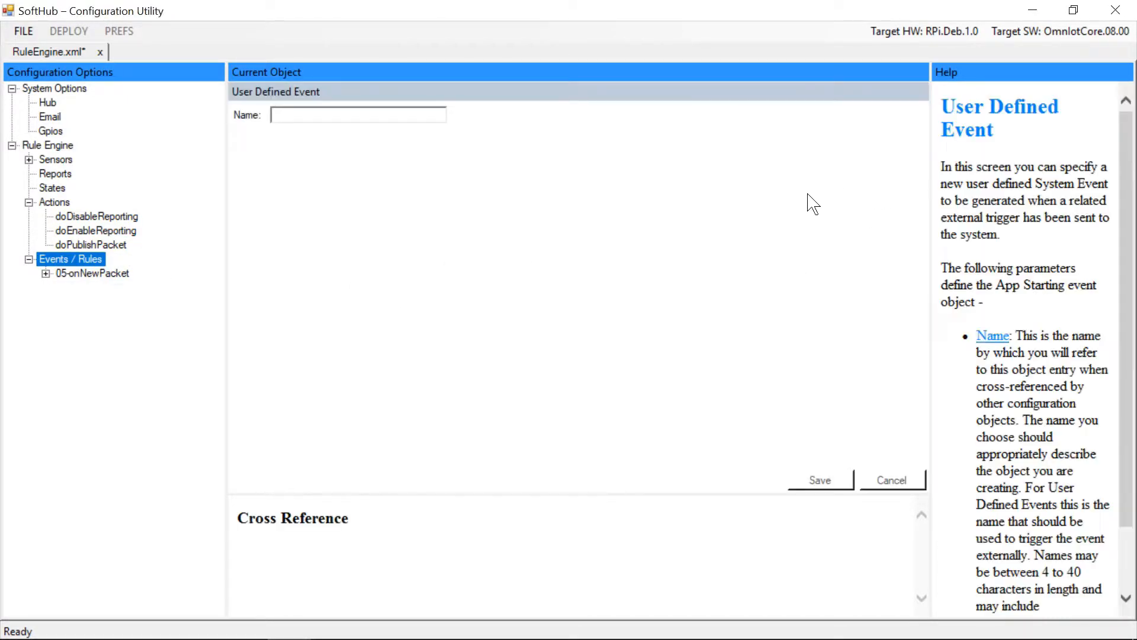
text(10-onDisableReport)
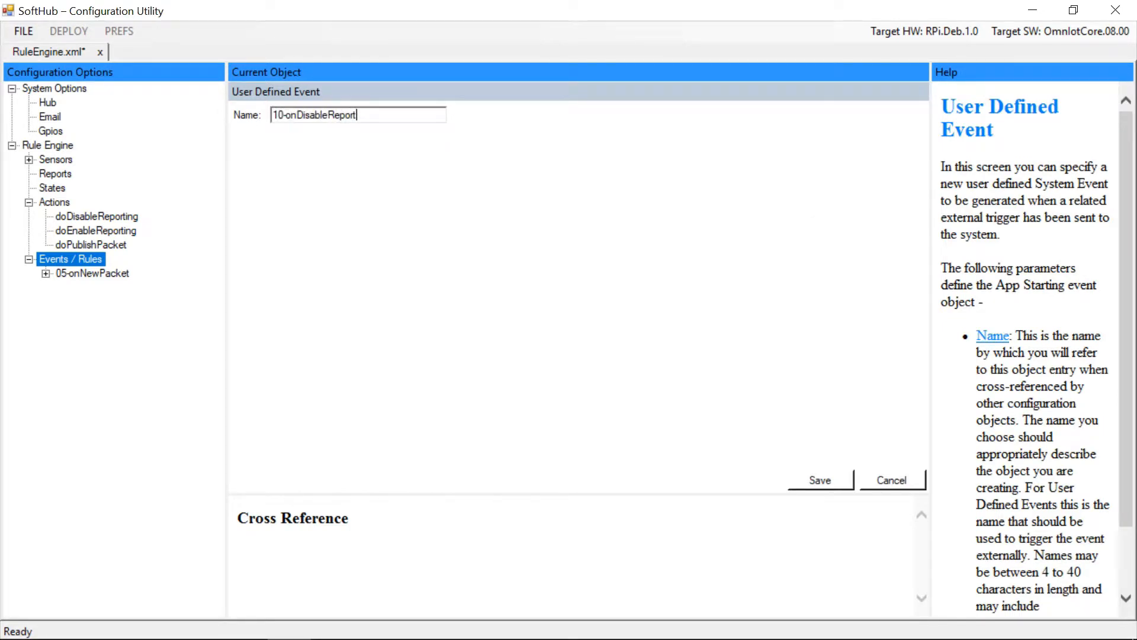
click(821, 479)
Add a second User Defined Event named 11-onEnableReporting under Events / Rules and save it
right_click(62, 260)
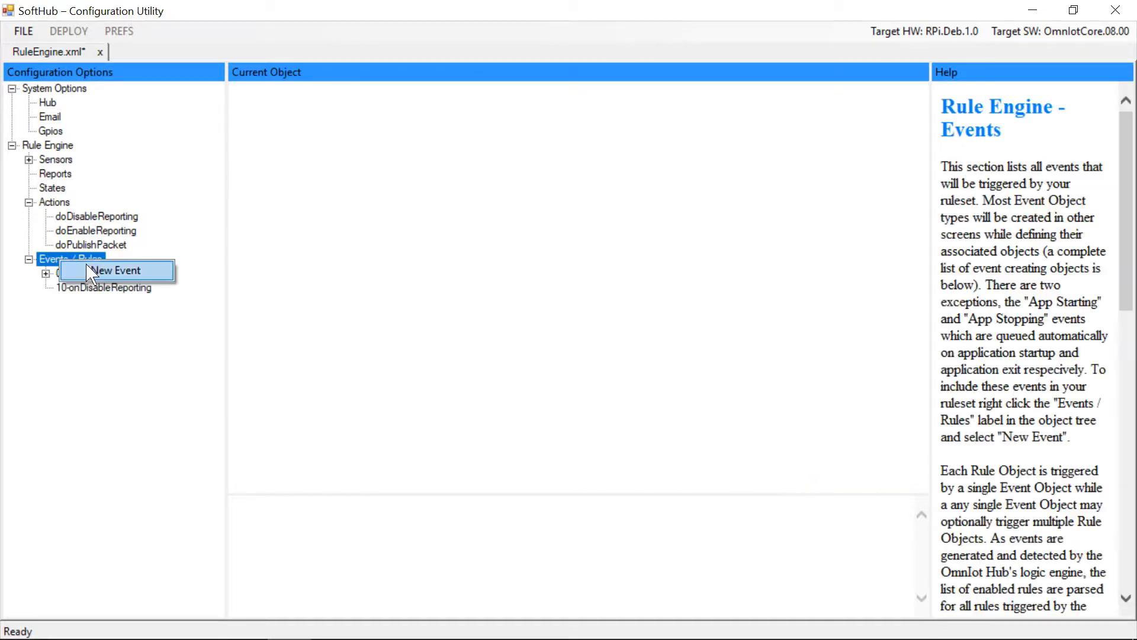
click(121, 269)
click(545, 312)
click(548, 350)
click(562, 357)
text(11-onEnableReporting)
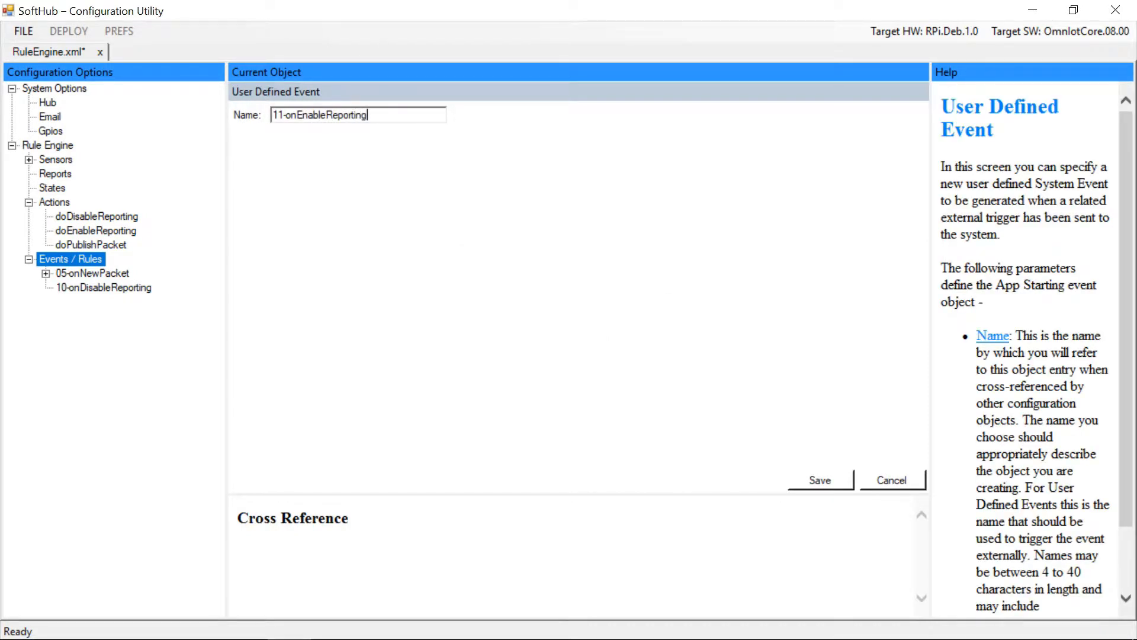
click(828, 484)
Create rule 00-OnDisableReporting on the 10-onDisableReporting event with doDisableReporting as its triggered action, and save it
right_click(125, 290)
click(169, 300)
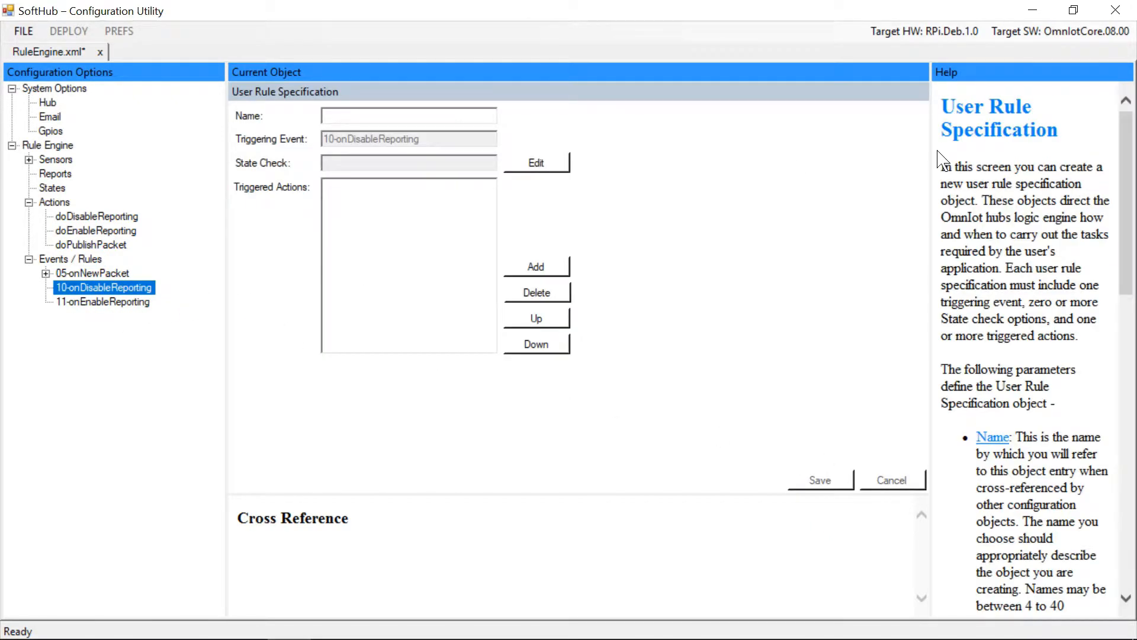
text(00-OnDisableReporting)
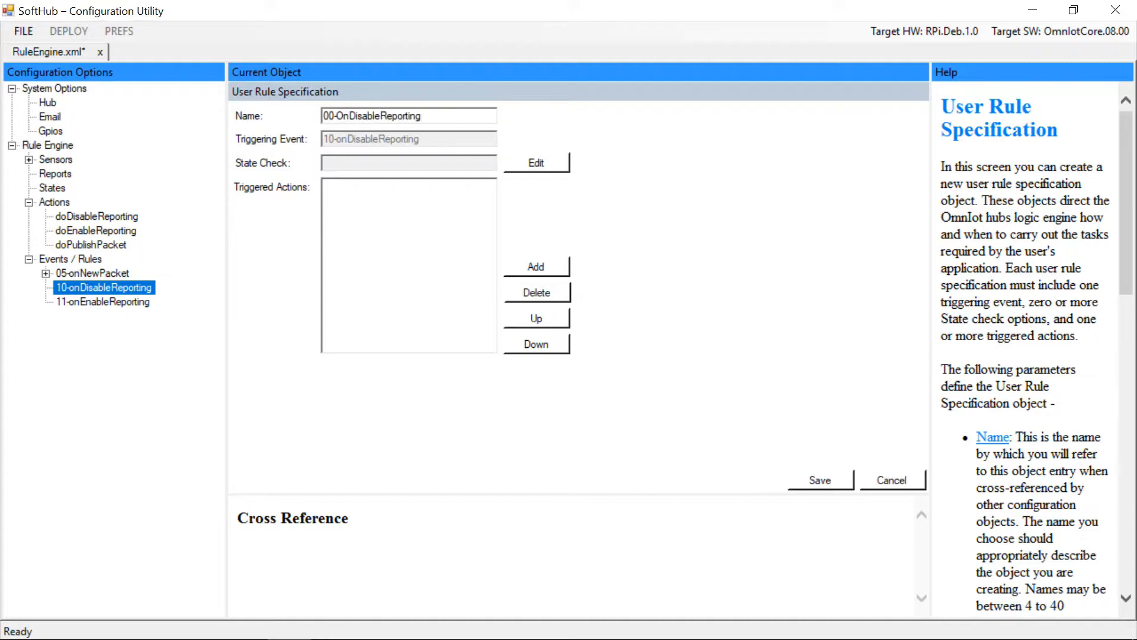
click(517, 264)
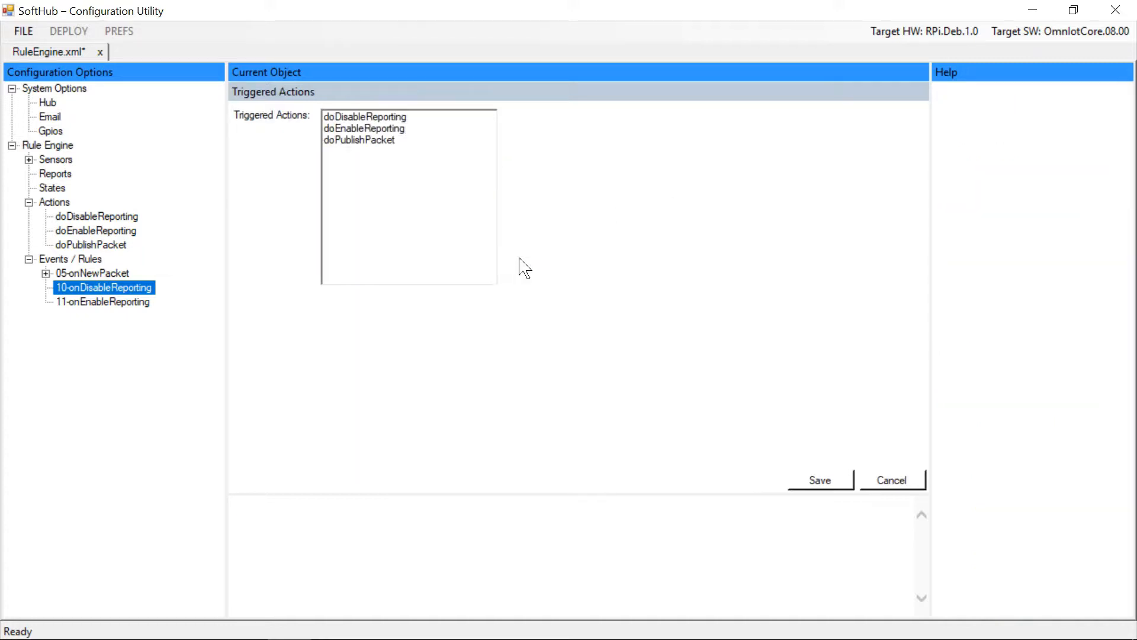
click(384, 118)
click(821, 483)
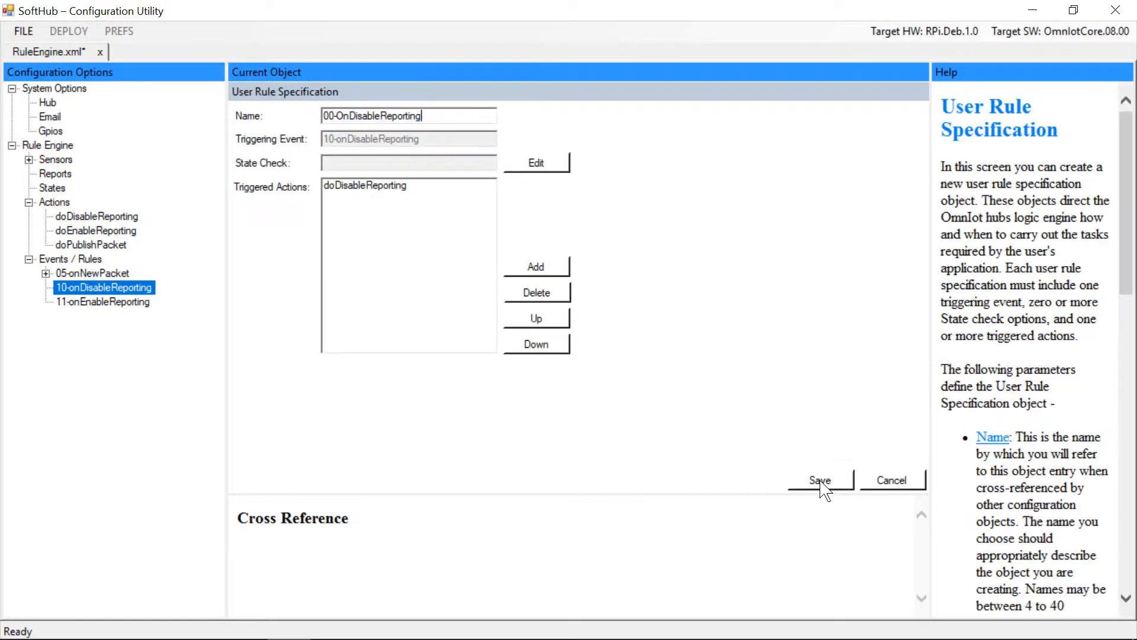
Create rule 00-OnEnableReporting on the 11-onEnableReporting event with doEnableReporting as its triggered action, and save the rule and RuleEngine.xml
right_click(118, 317)
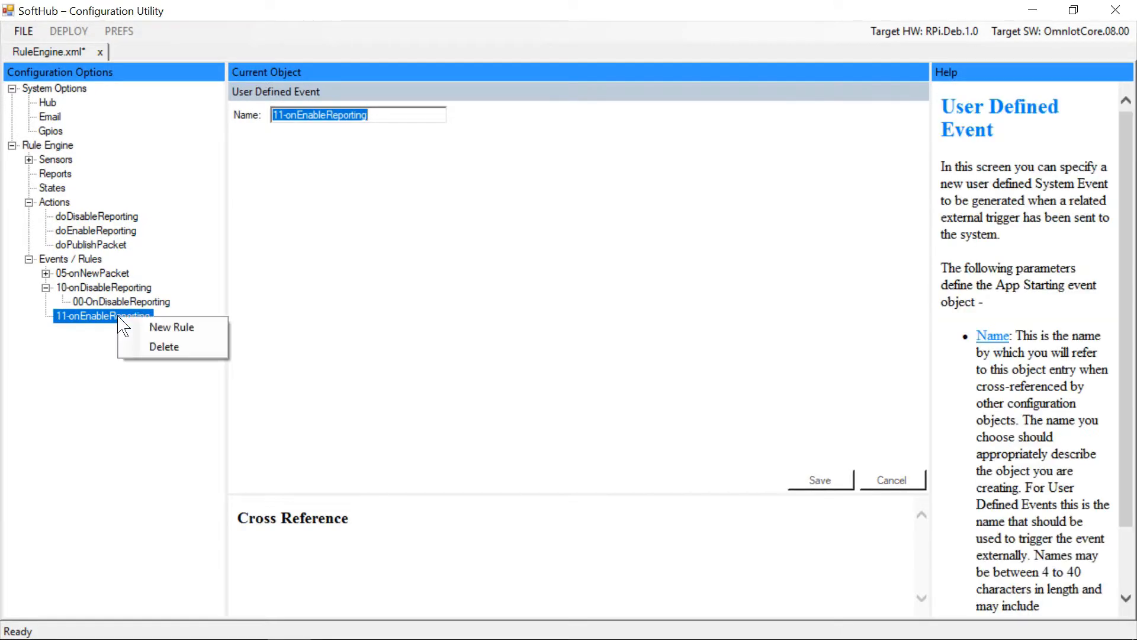
click(163, 327)
text(00-OnEnableReporting)
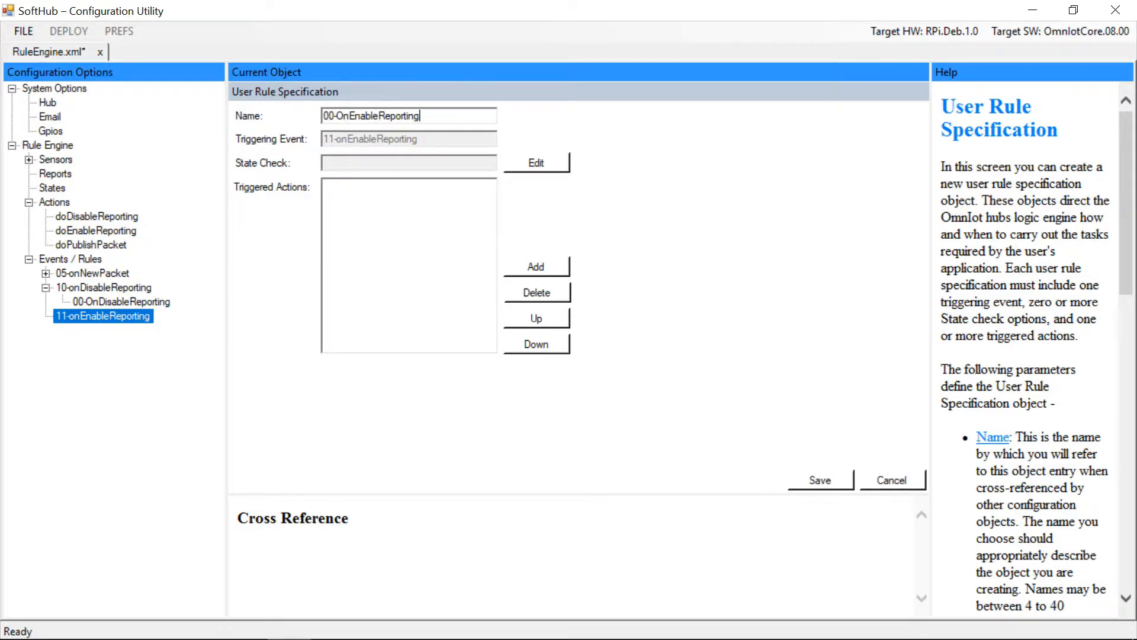
click(527, 266)
click(380, 131)
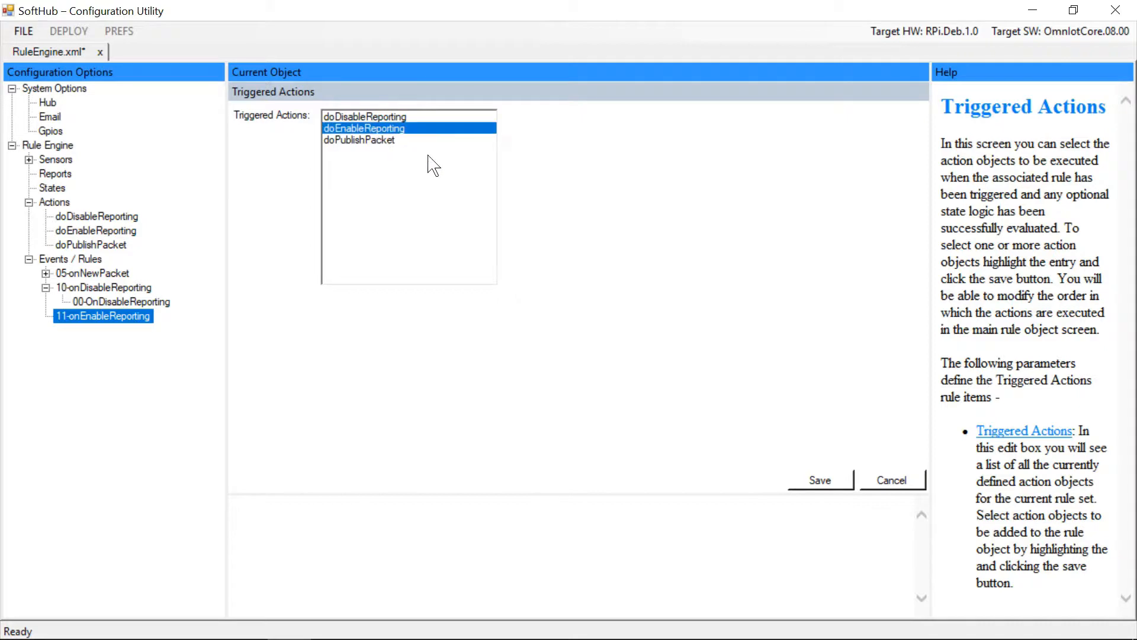
click(822, 480)
click(823, 480)
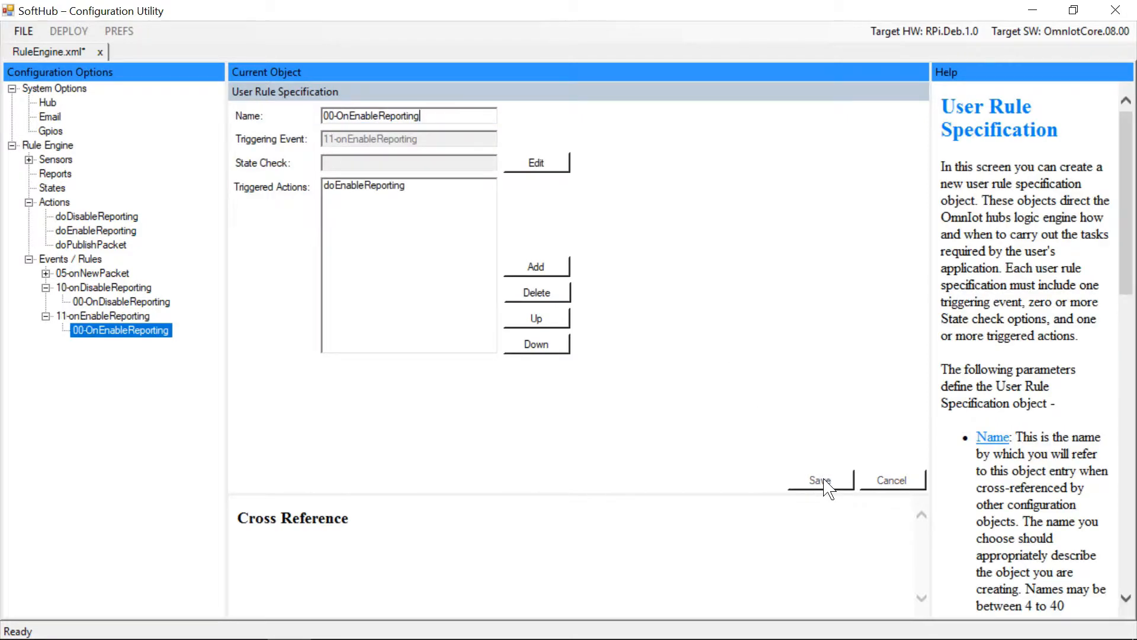
click(24, 31)
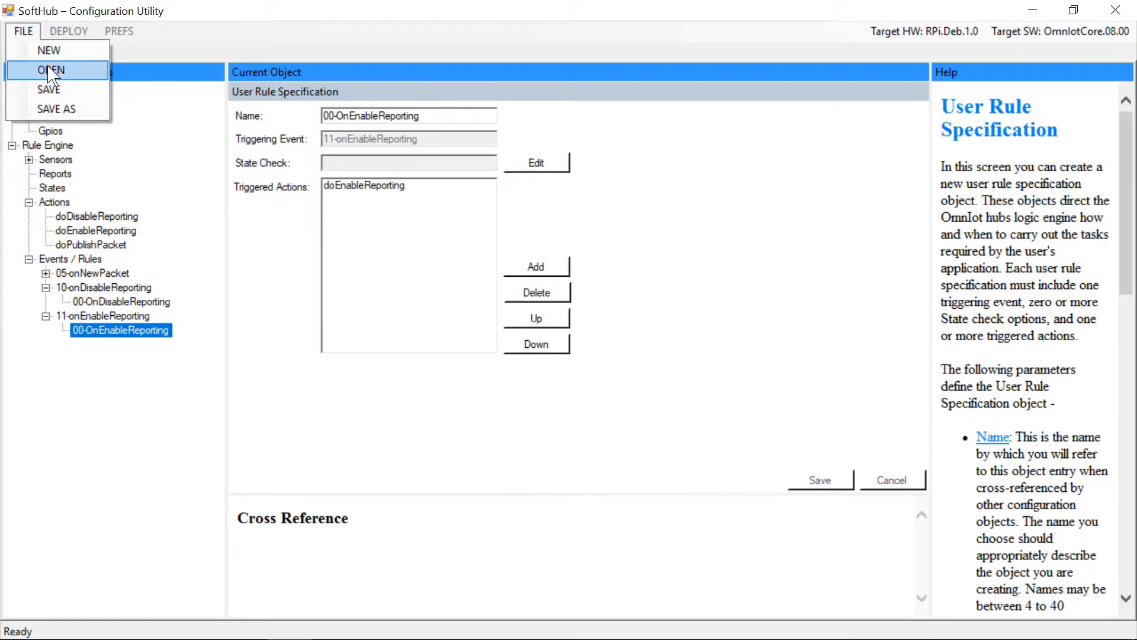
click(50, 90)
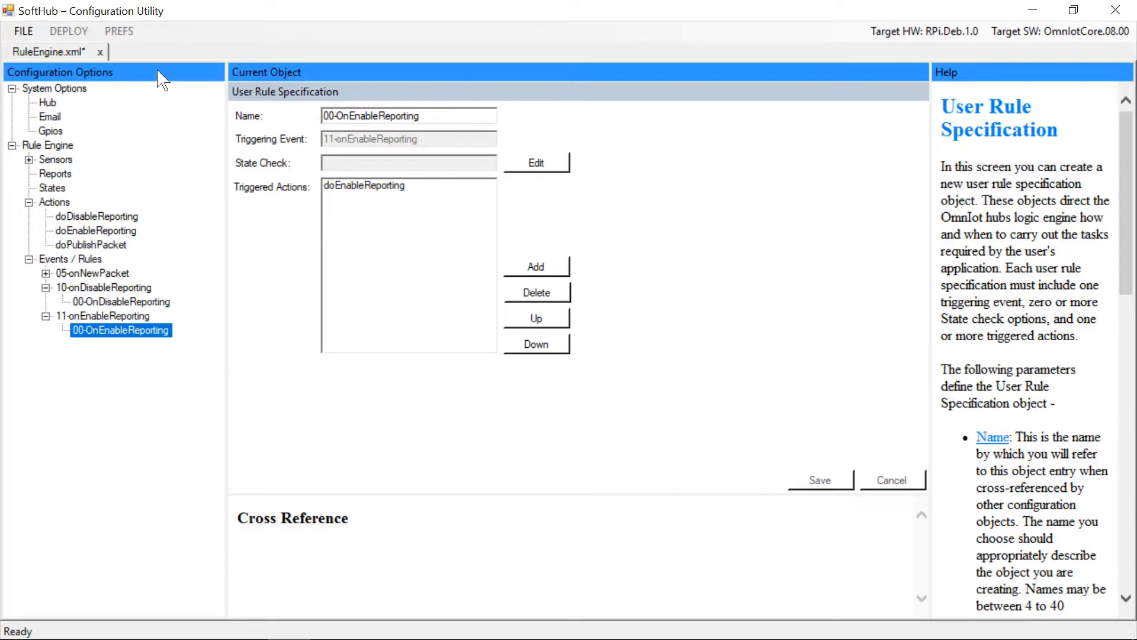
Switch to the Command Prompt, run the prepared pscp command copying RuleEngine.xml to /etc/omniotshd on HubPi02.local, and enter the root account password
key(alt+Tab)
key(alt+Tab)
key(alt+Tab)
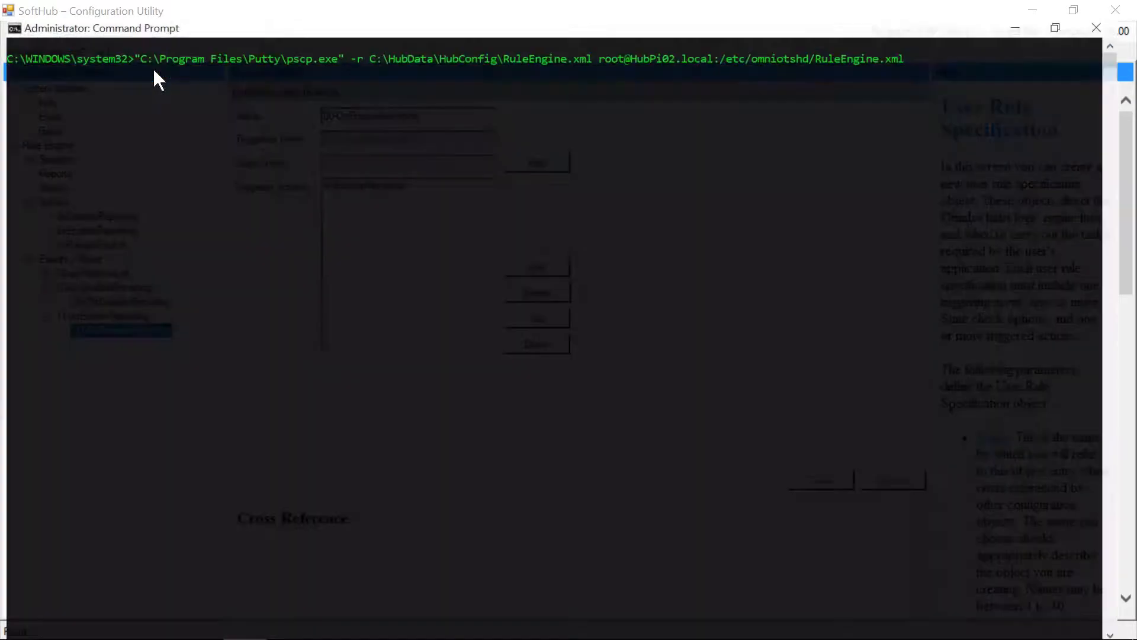
key(Return)
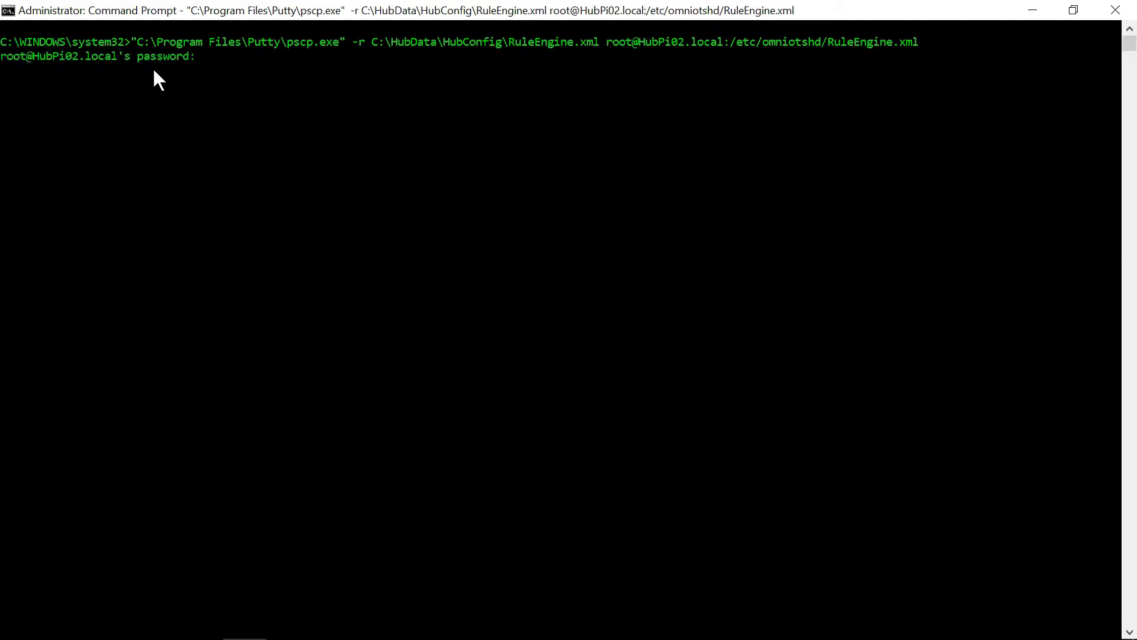
key(Return)
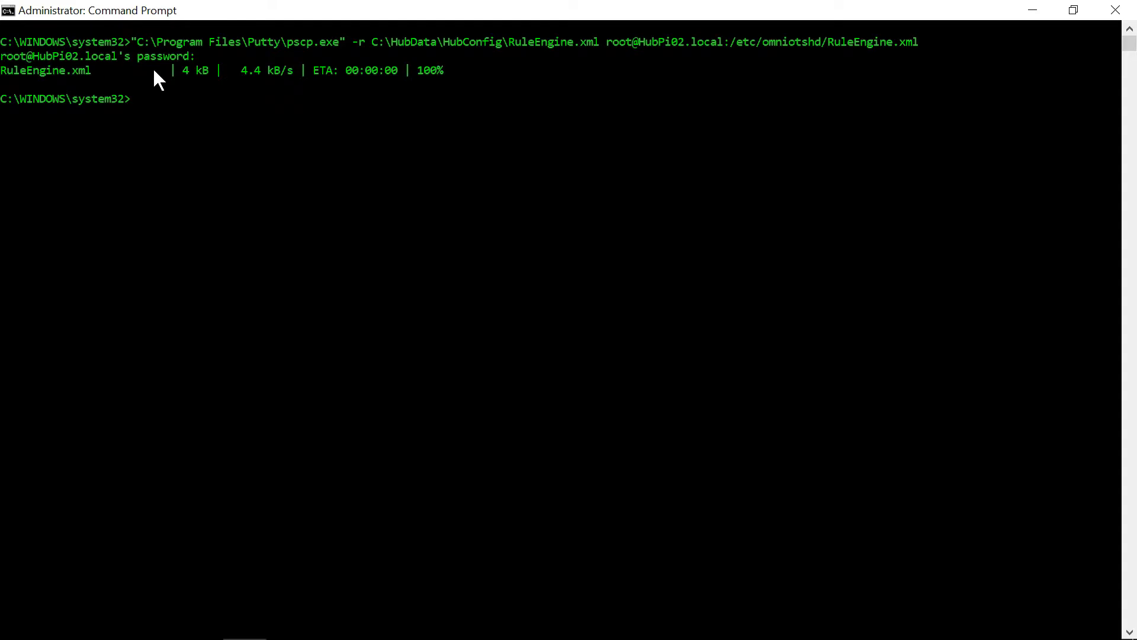
Switch to the PuTTY session on HubPi02 and open ubidotsDemo.mcfg in nano
key(alt+Tab)
key(alt+Tab)
key(alt+Tab)
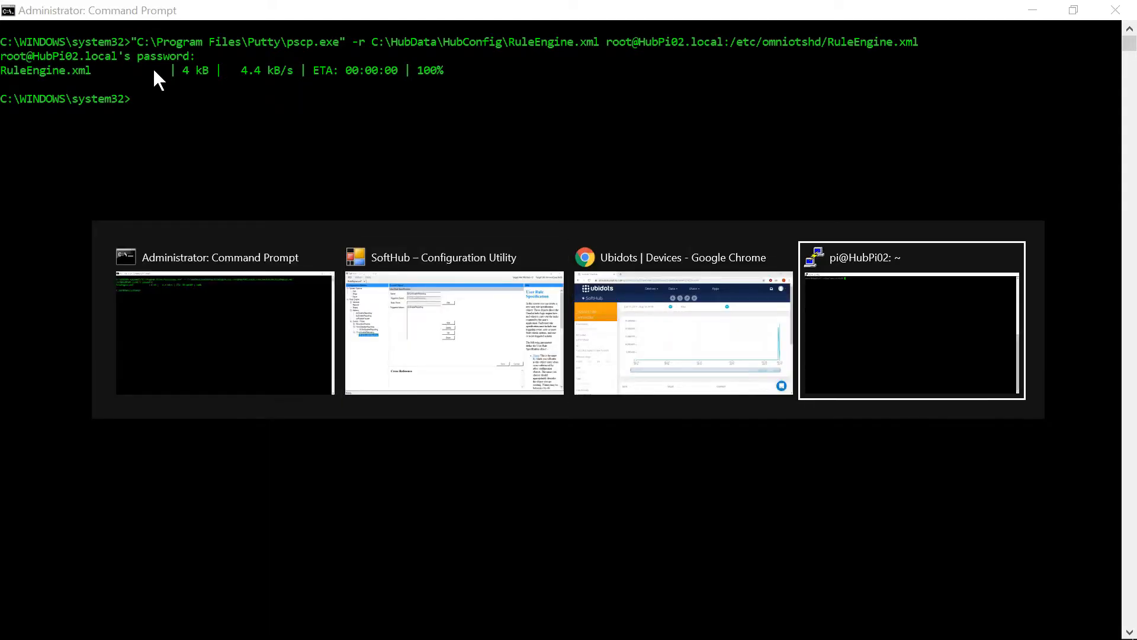
text(nano)
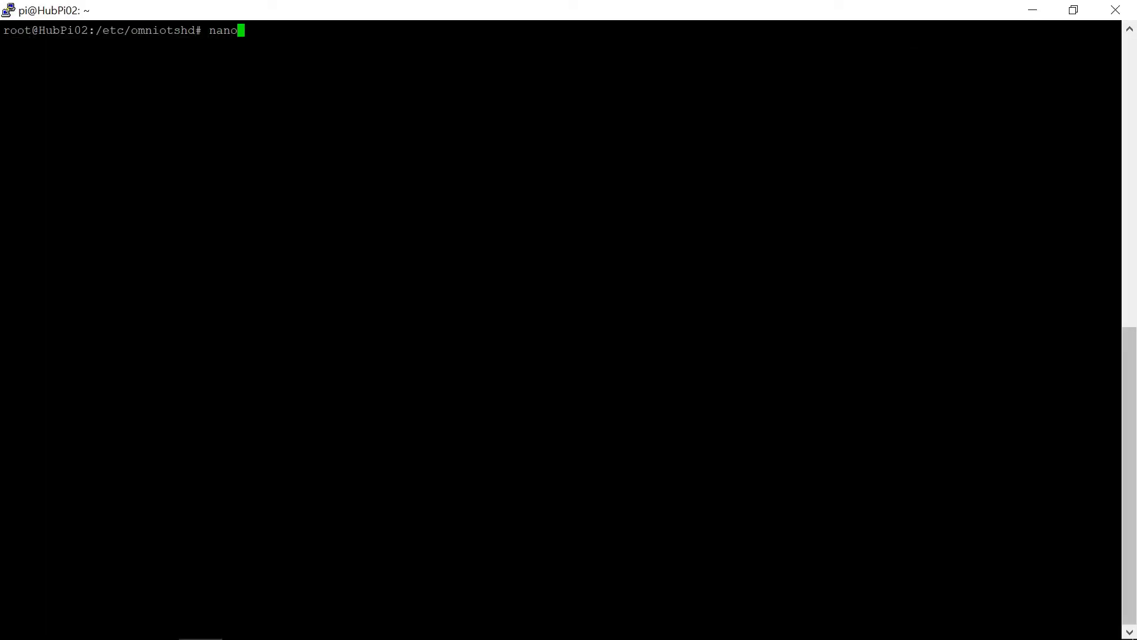
text( ubidotsDemo.mcfg)
key(Return)
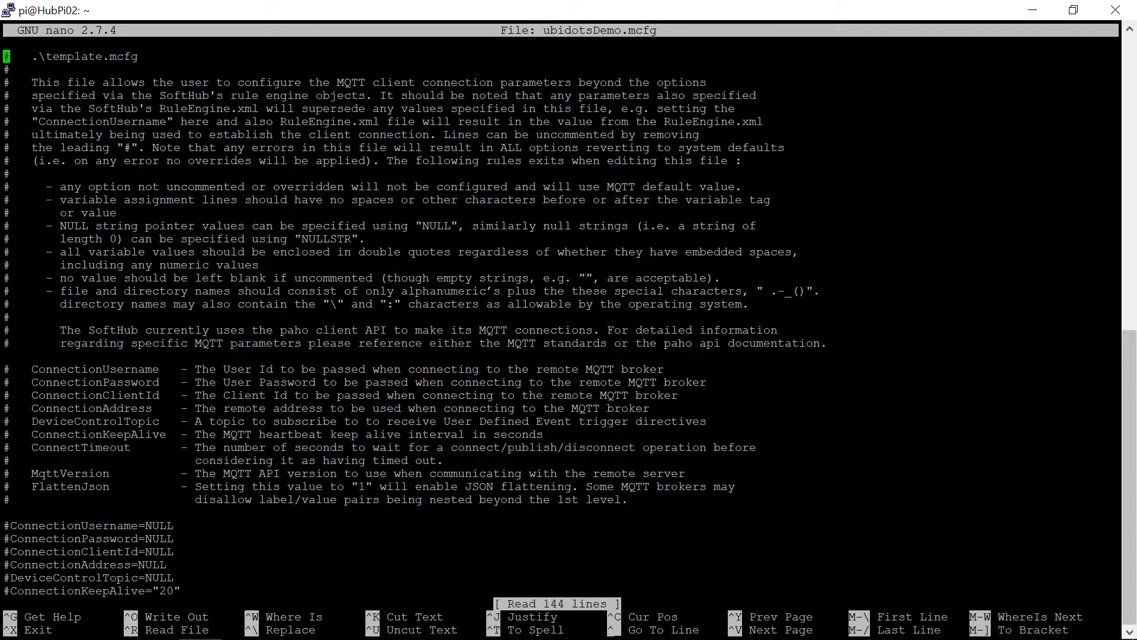
Switch to Ubidots in Chrome and open the Report Control switch's settings on the UbiTutorial02 dashboard to check its on and off values
key(alt+Tab)
key(Tab)
key(Tab)
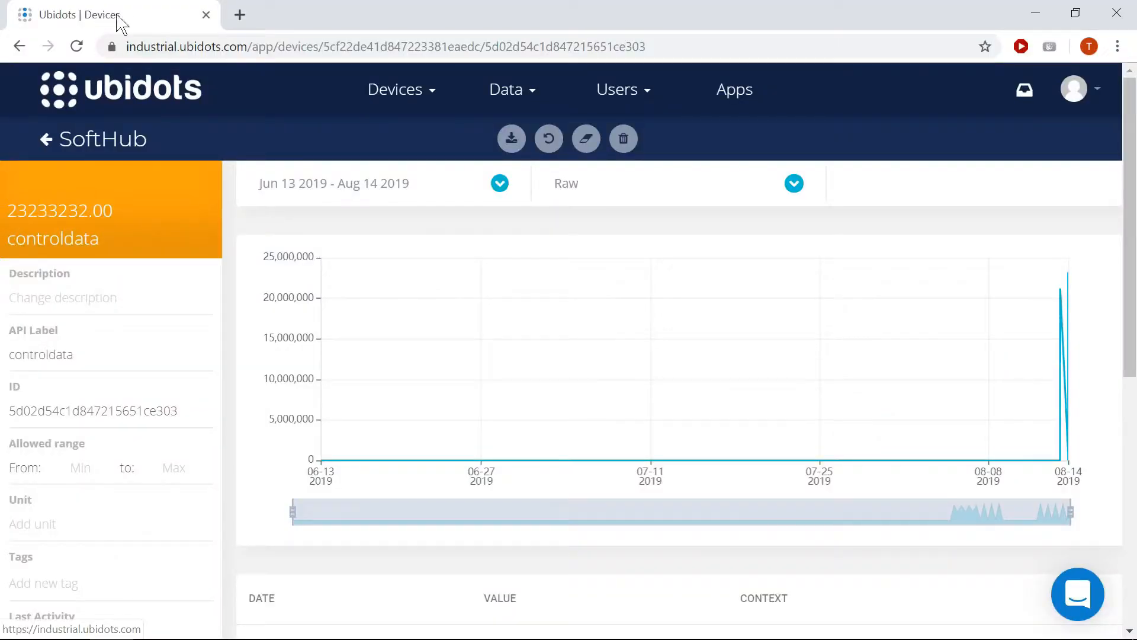
click(418, 95)
click(392, 131)
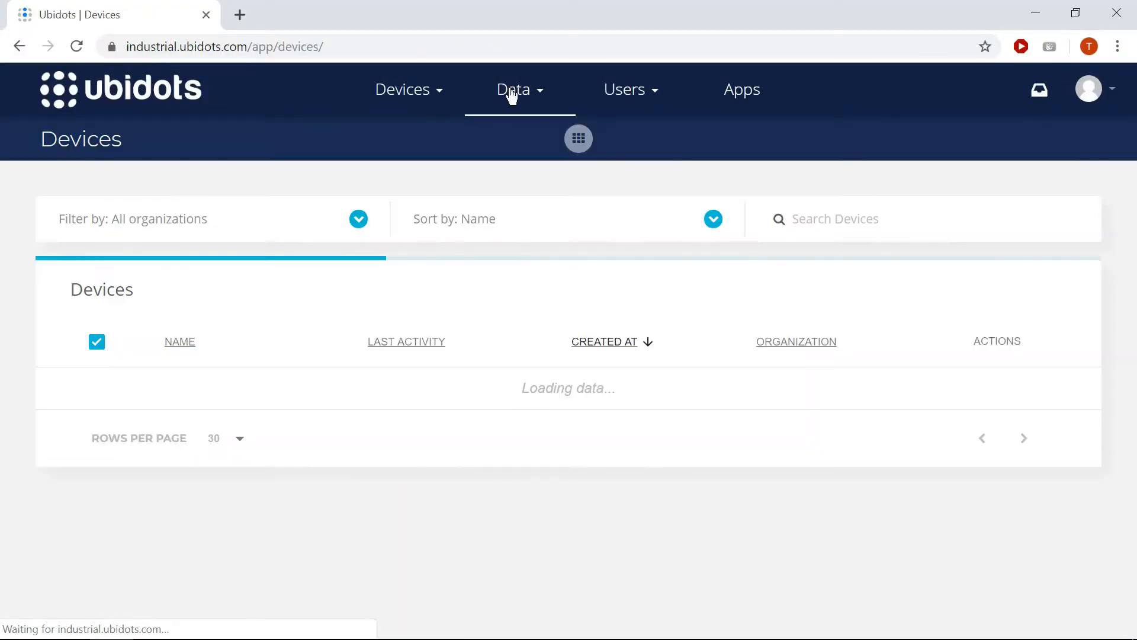
click(513, 95)
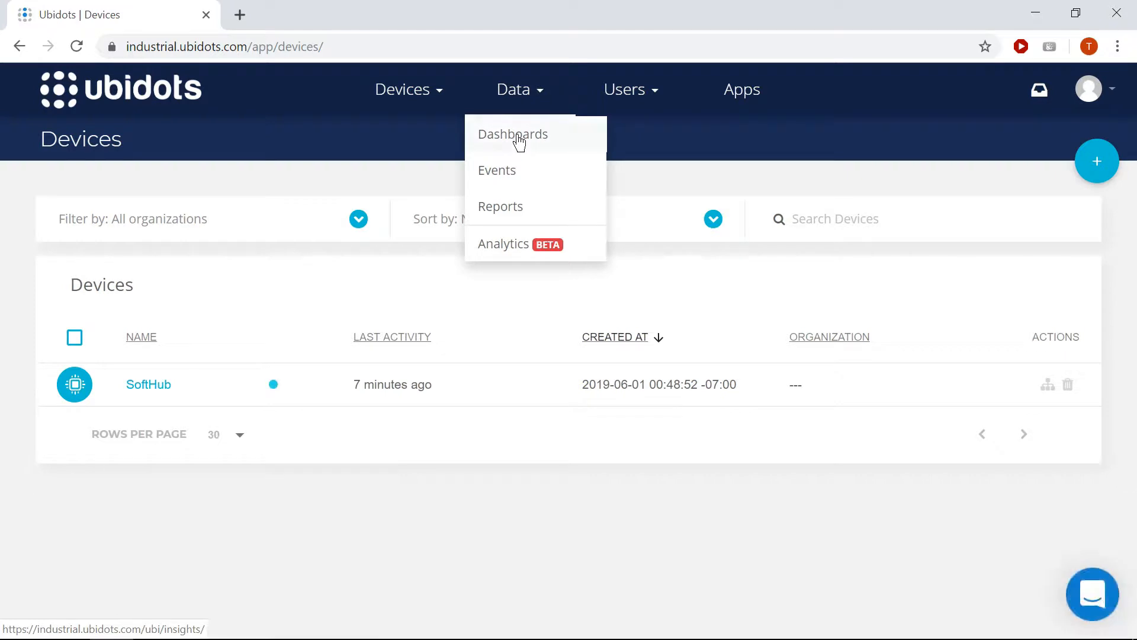
click(520, 139)
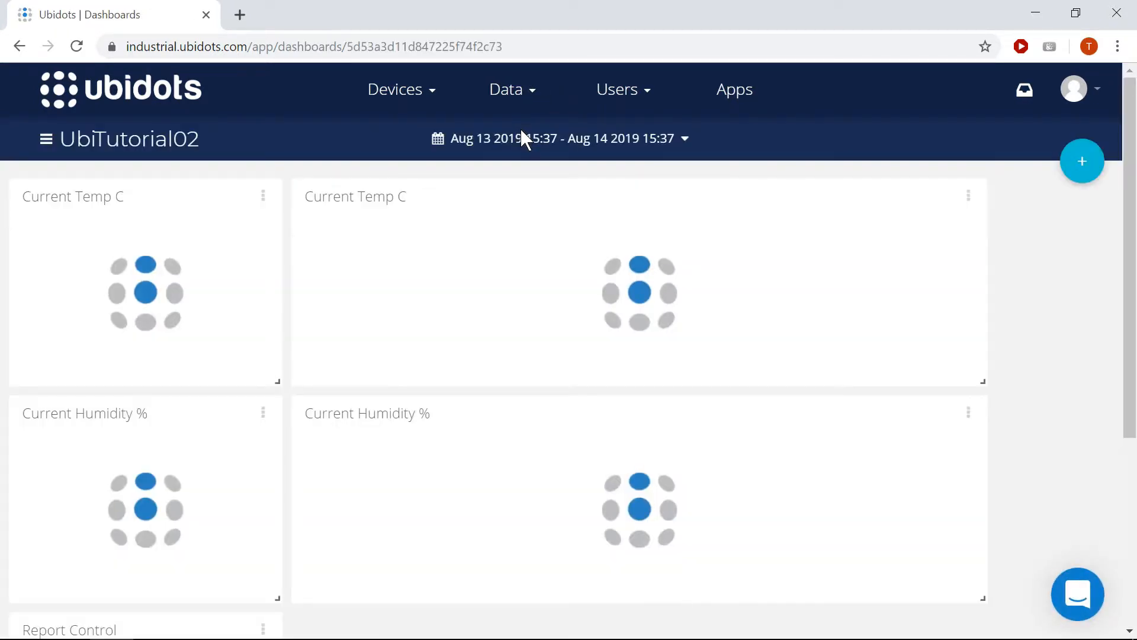
scroll(363, 291, down, 5)
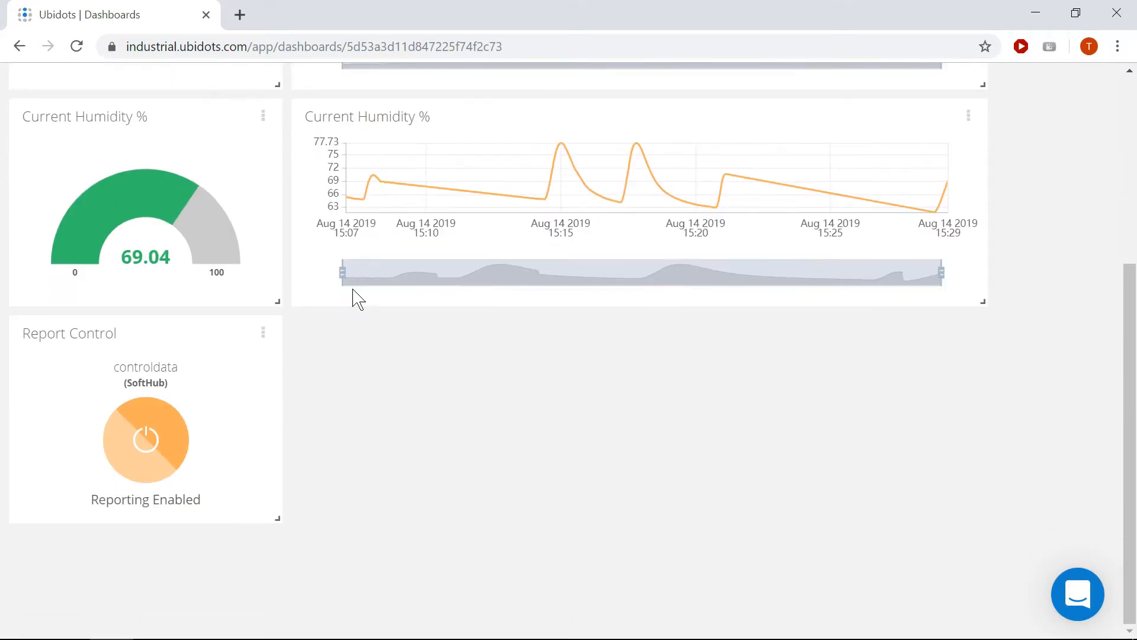
click(262, 336)
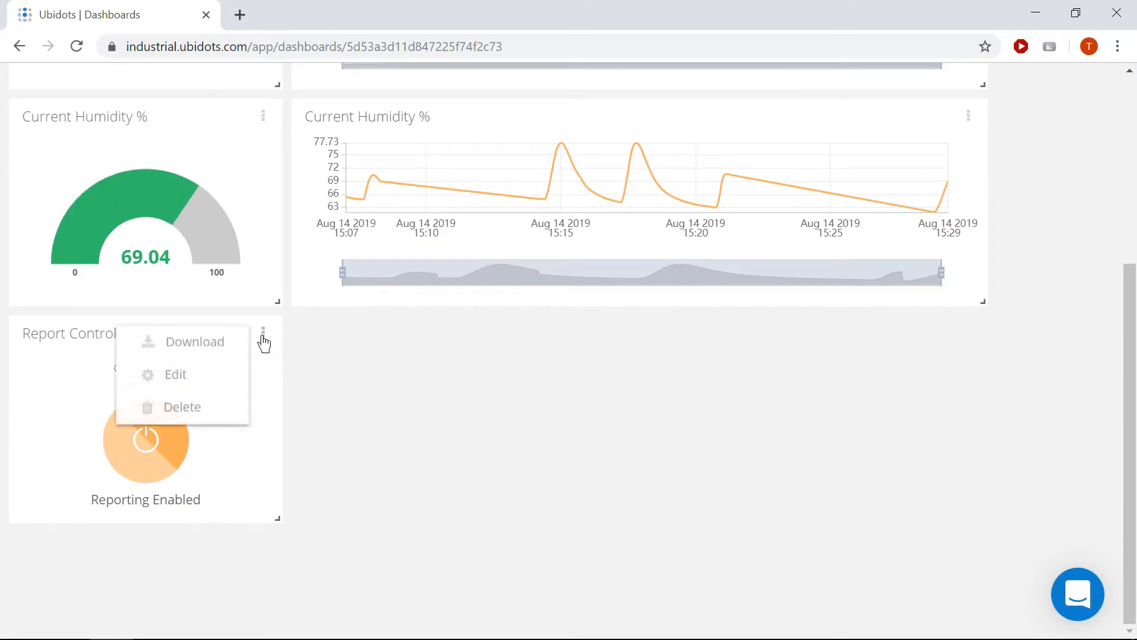
click(188, 384)
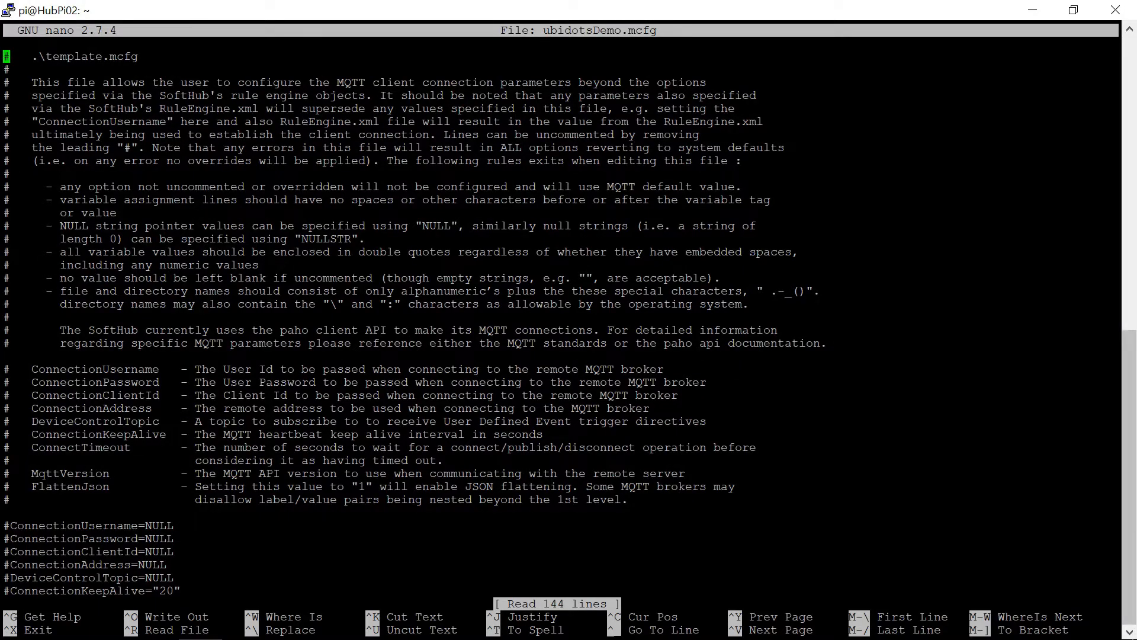
Return to nano in the PuTTY session and uncomment the InputToUEV01 and InputToUEV02 lines in ubidotsDemo.mcfg
key(Page_Down)
key(Page_Down)
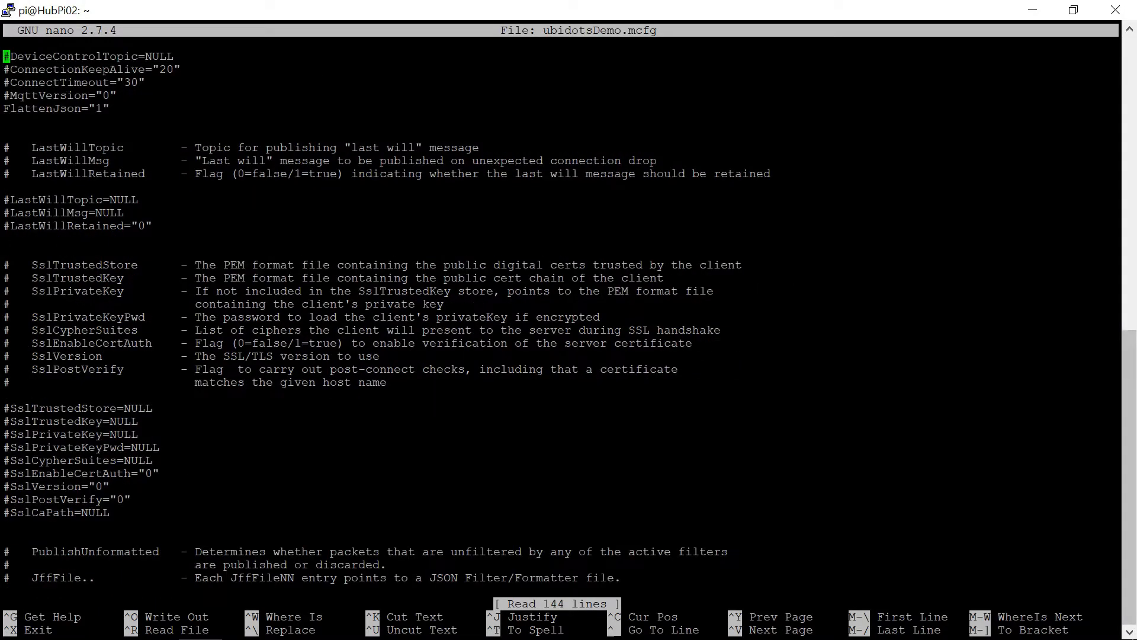
key(Page_Down)
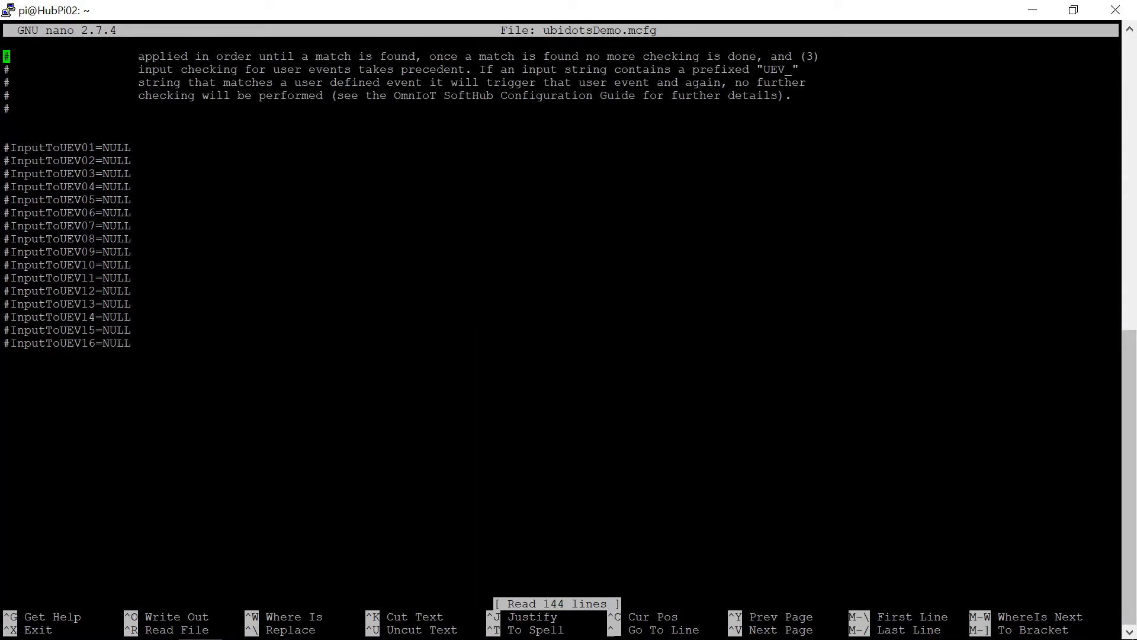
key(Down)
key(Down)
key(Down)
key(Down)
key(Down)
key(Down)
key(Down)
key(Up)
key(Delete)
key(Down)
key(Delete)
Clear the NULL values from the InputToUEV02 and InputToUEV01 entries
key(End)
key(BackSpace)
key(BackSpace)
key(BackSpace)
key(BackSpace)
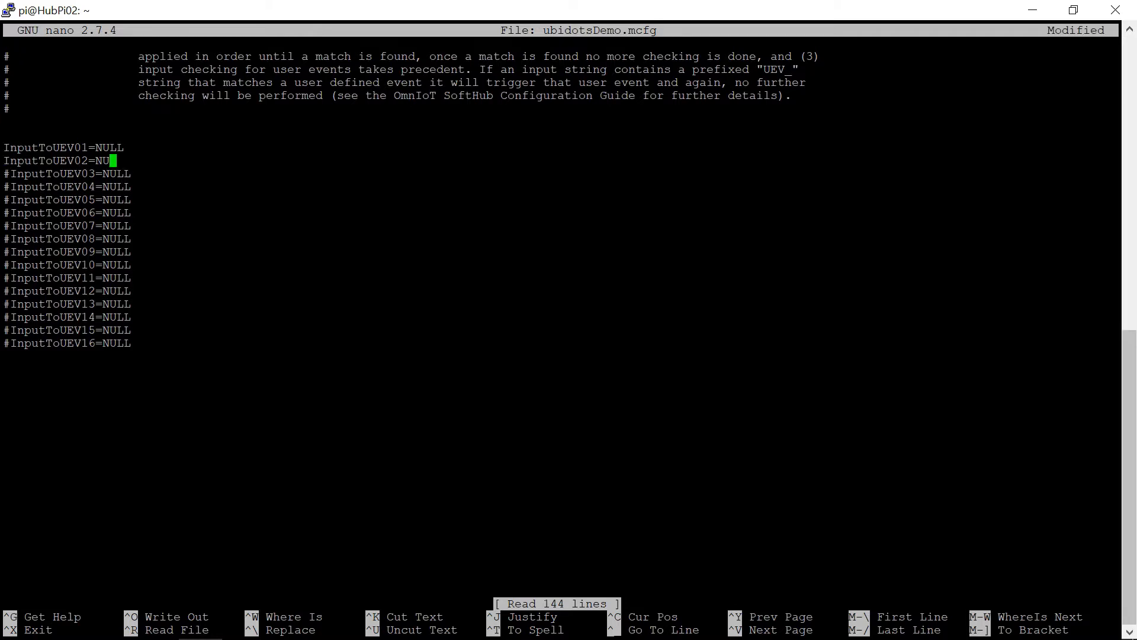
key(Up)
key(End)
key(BackSpace)
key(BackSpace)
key(BackSpace)
key(BackSpace)
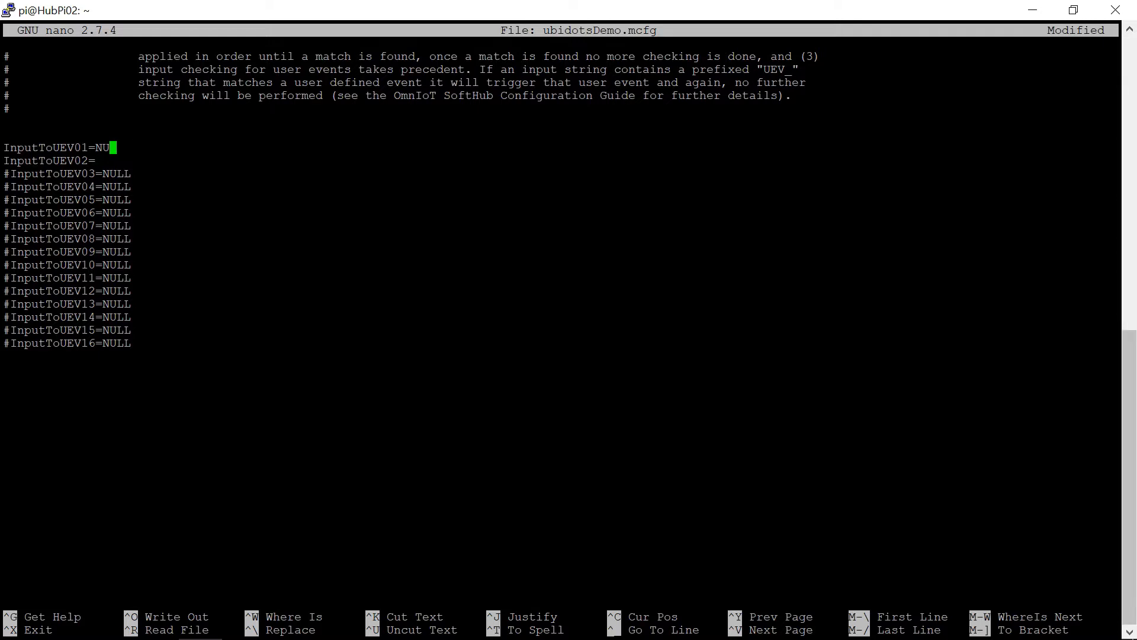
Set InputToUEV01 to "*12122121*","10-onDisableReporting"
text("*12122121*","10-onDisableReporting")
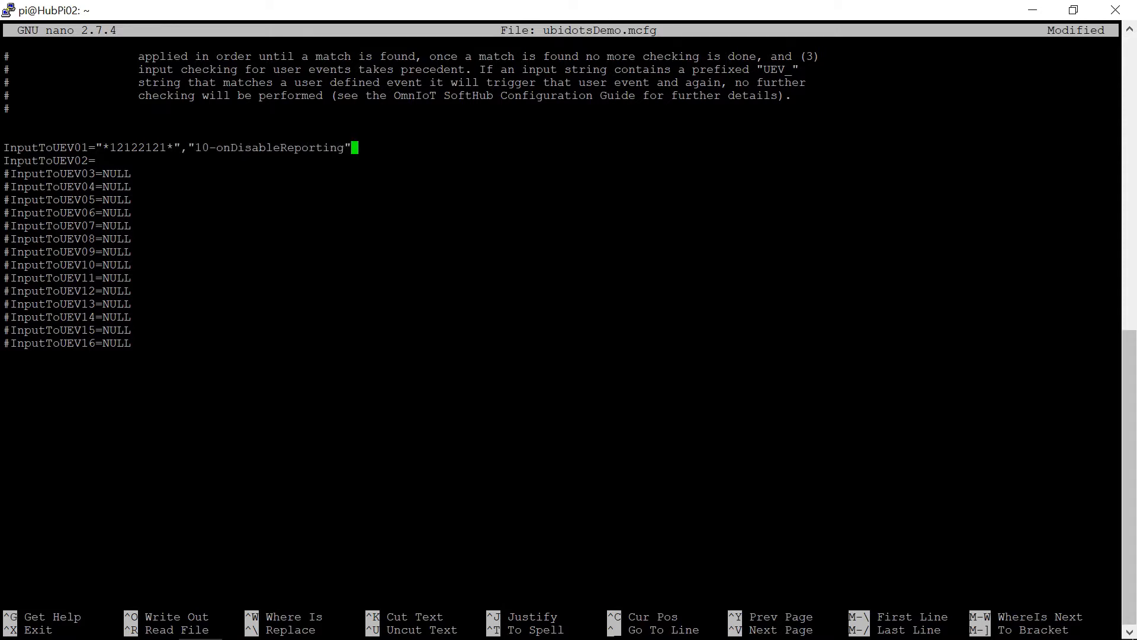
Set InputToUEV02 to "*34344343*","11-onEnableReporting" and save ubidotsDemo.mcfg under the same name
key(Down)
text("*34344343*","11-onEnableReporting")
key(ctrl+o)
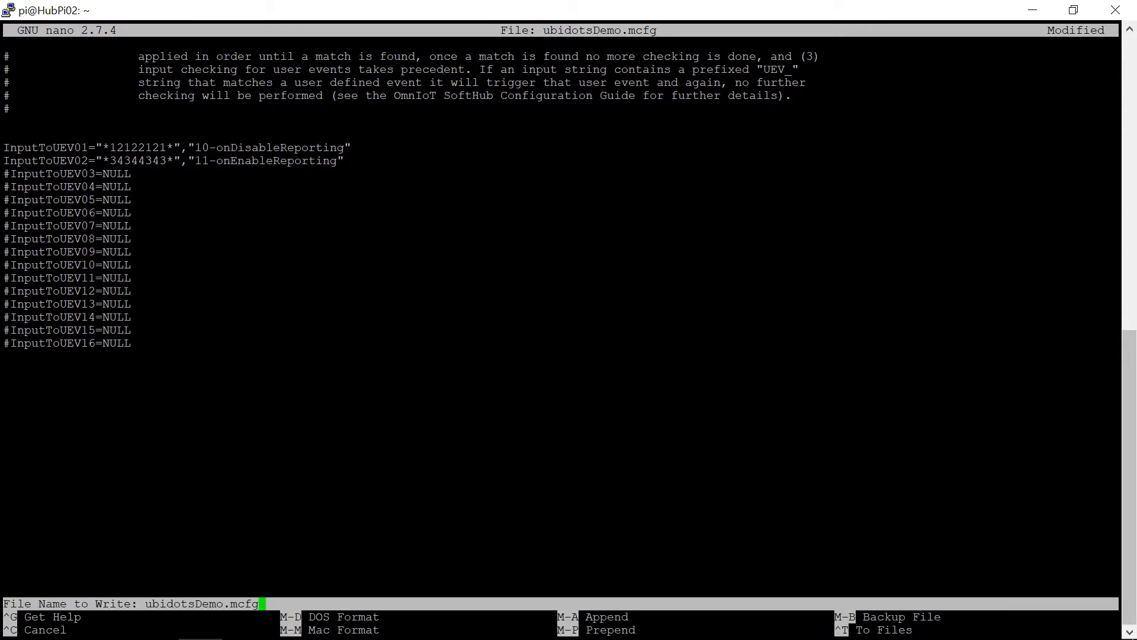
key(Return)
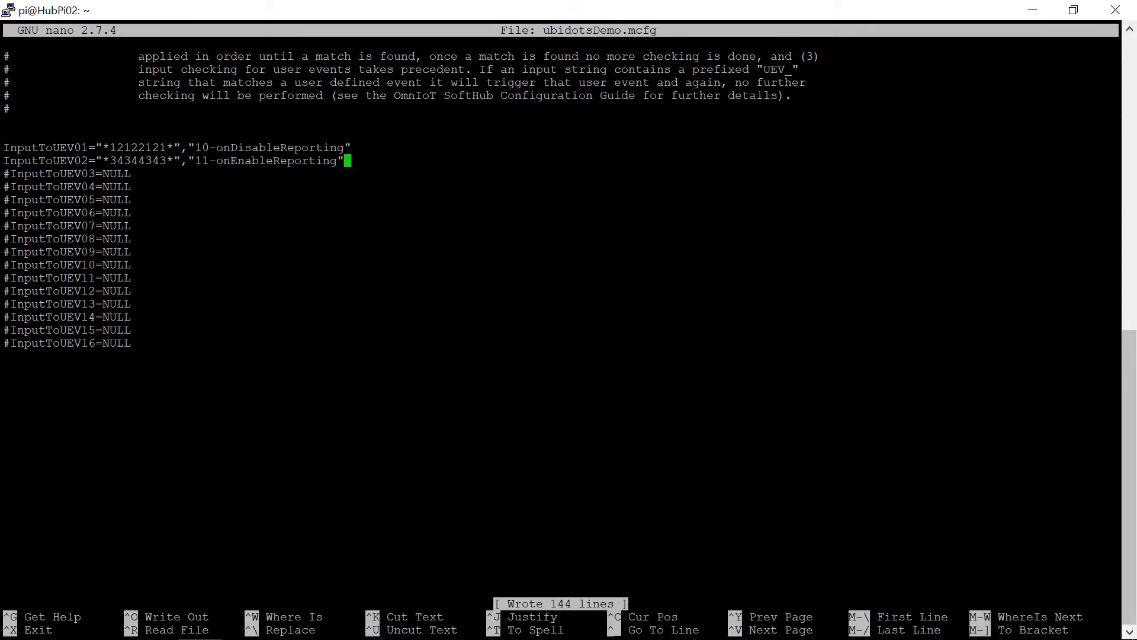
Exit nano and restart the omniotshd service with systemctl
key(ctrl+x)
text(syste)
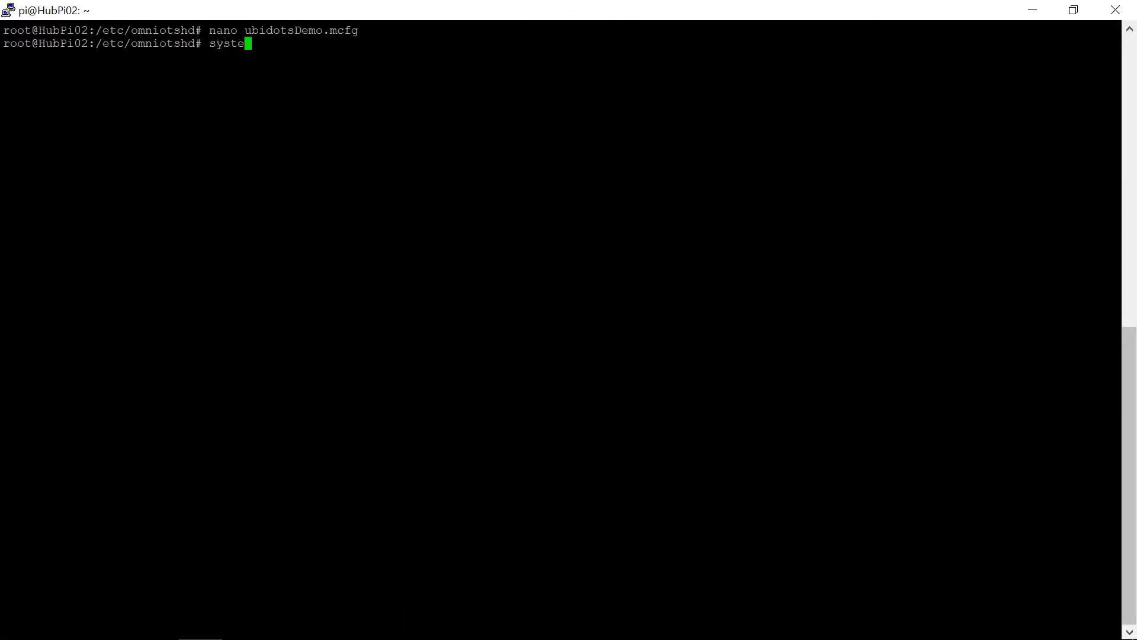
text(mctl restart omniotshd)
key(Return)
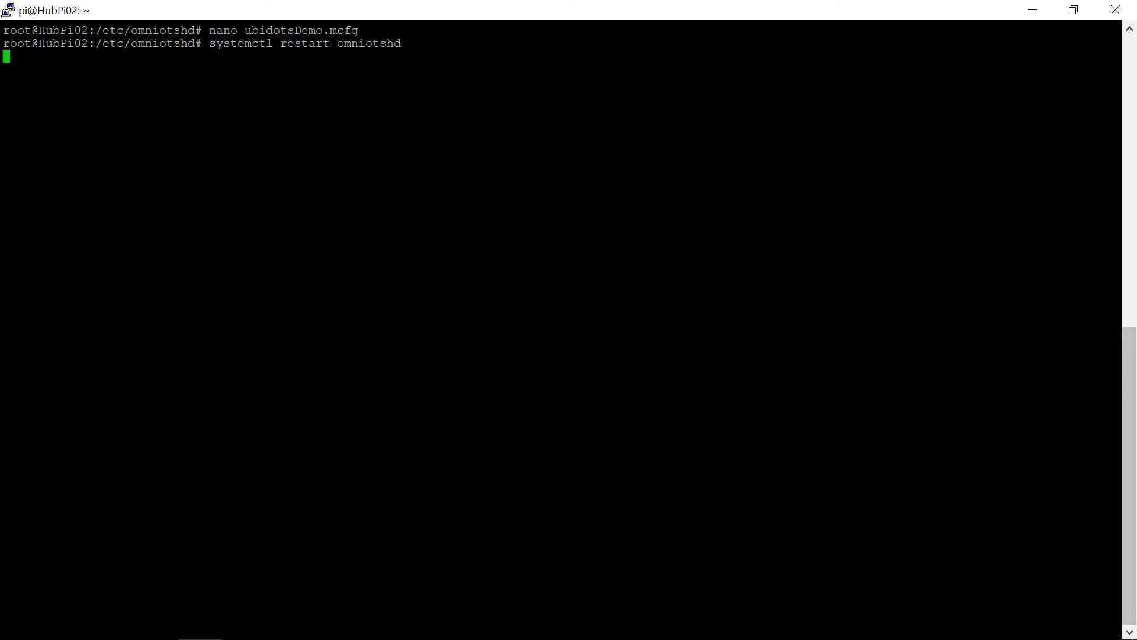
Switch to Ubidots, close the switch settings without saving, and show the dashboard full screen with the gauges, charts and Report Control in view
key(alt+Tab)
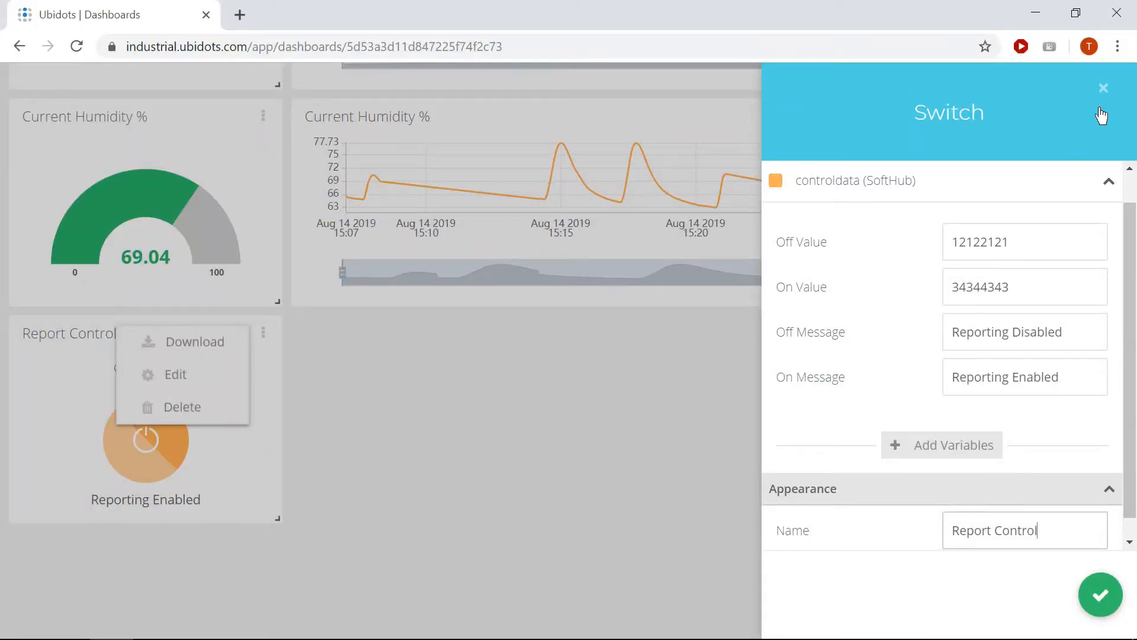
click(1105, 89)
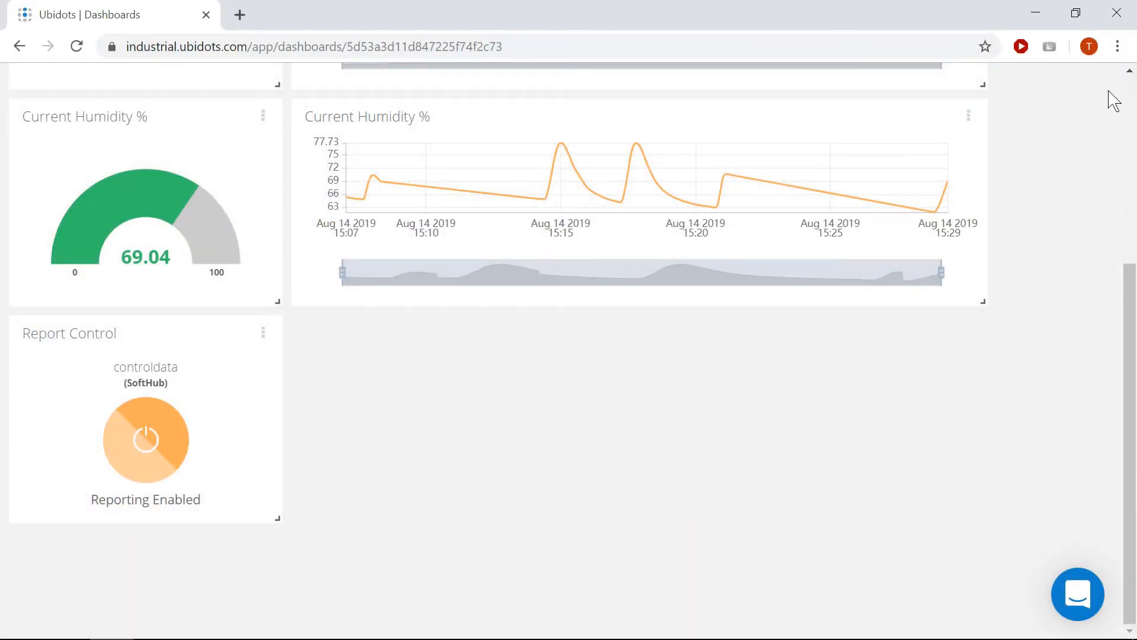
key(F11)
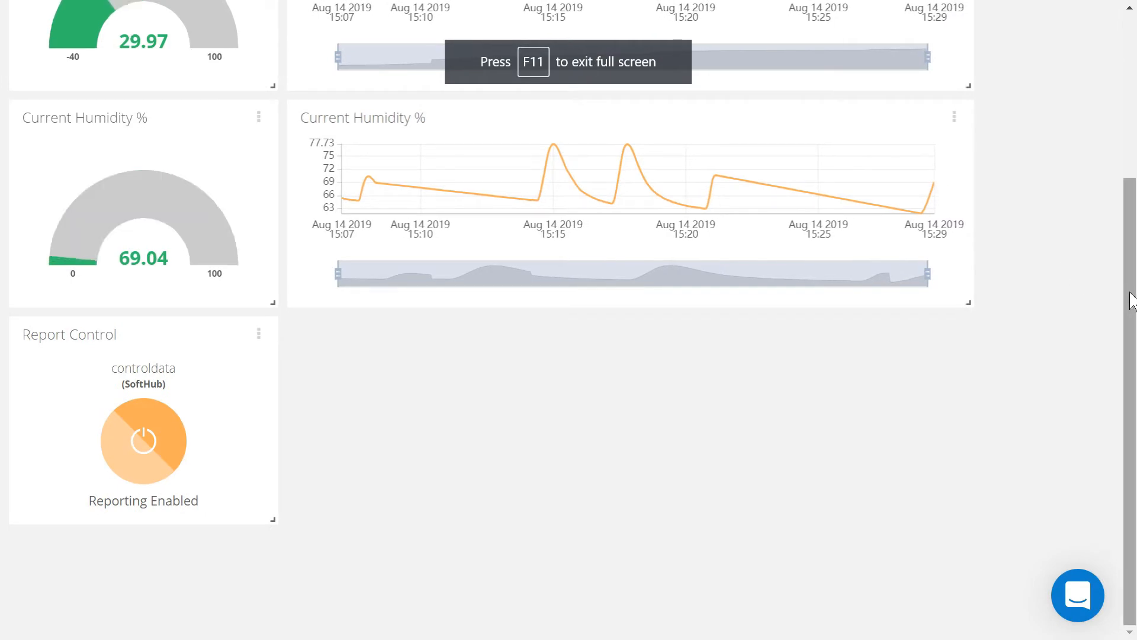
drag(1133, 295, 1133, 264)
scroll(1132, 240, up, 1)
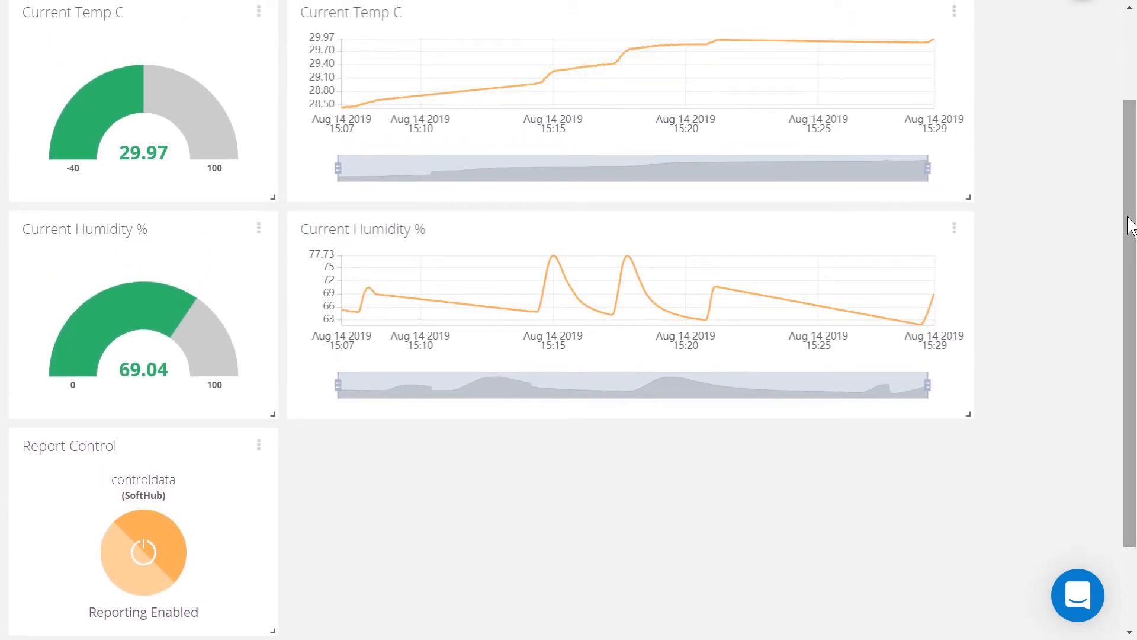
scroll(1132, 218, up, 1)
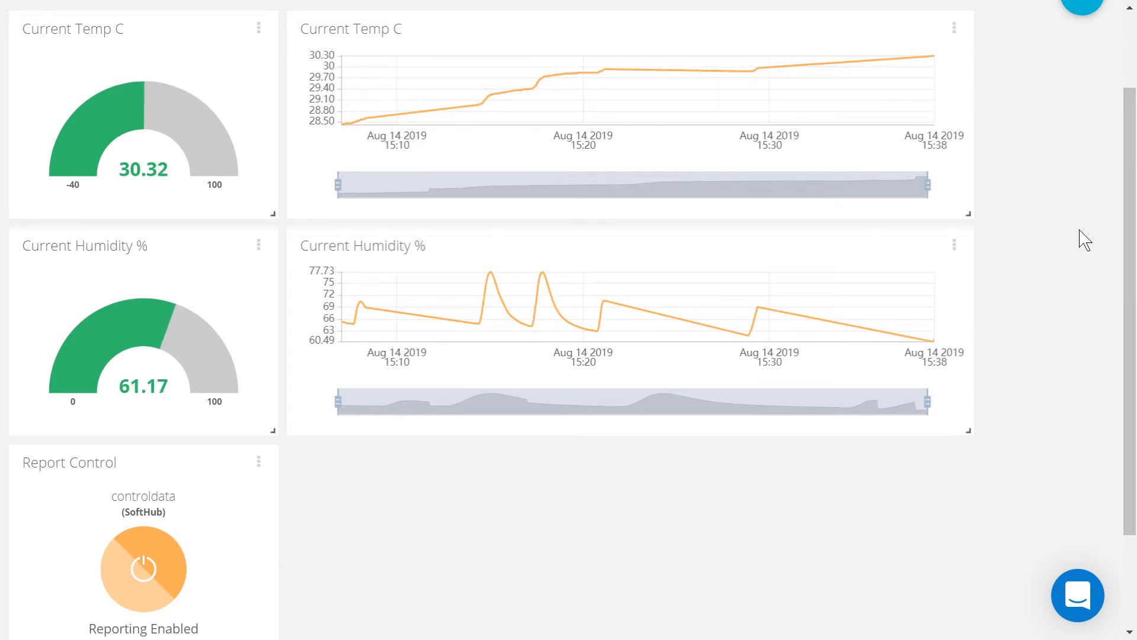
Test the Report Control switch by turning reporting off and back on three times, leaving it enabled
click(144, 563)
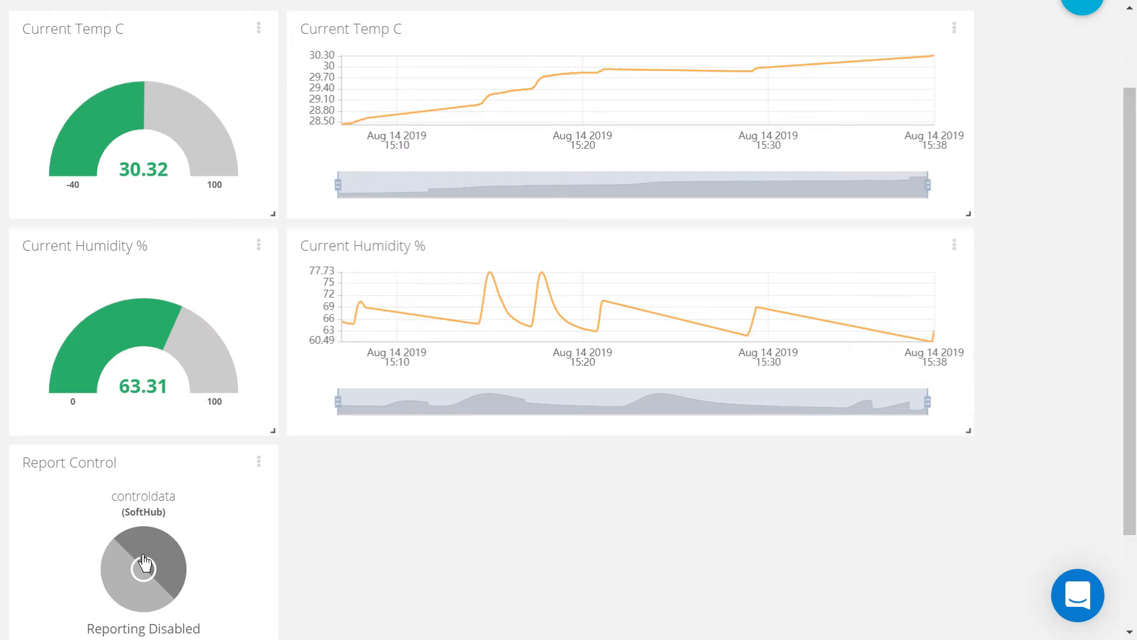
click(144, 563)
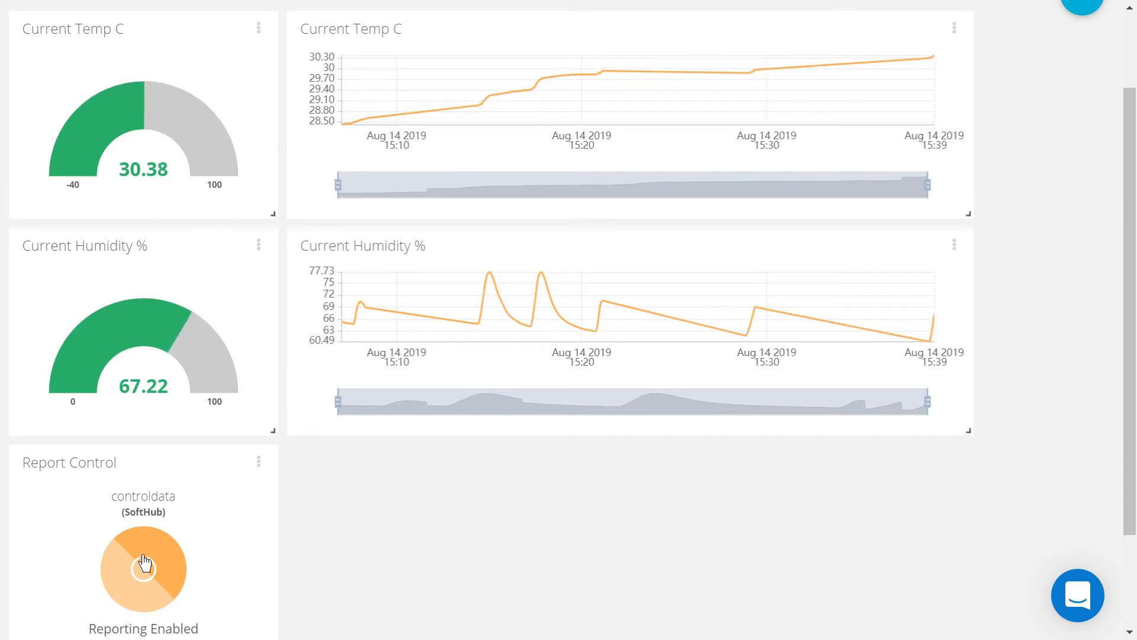
click(144, 564)
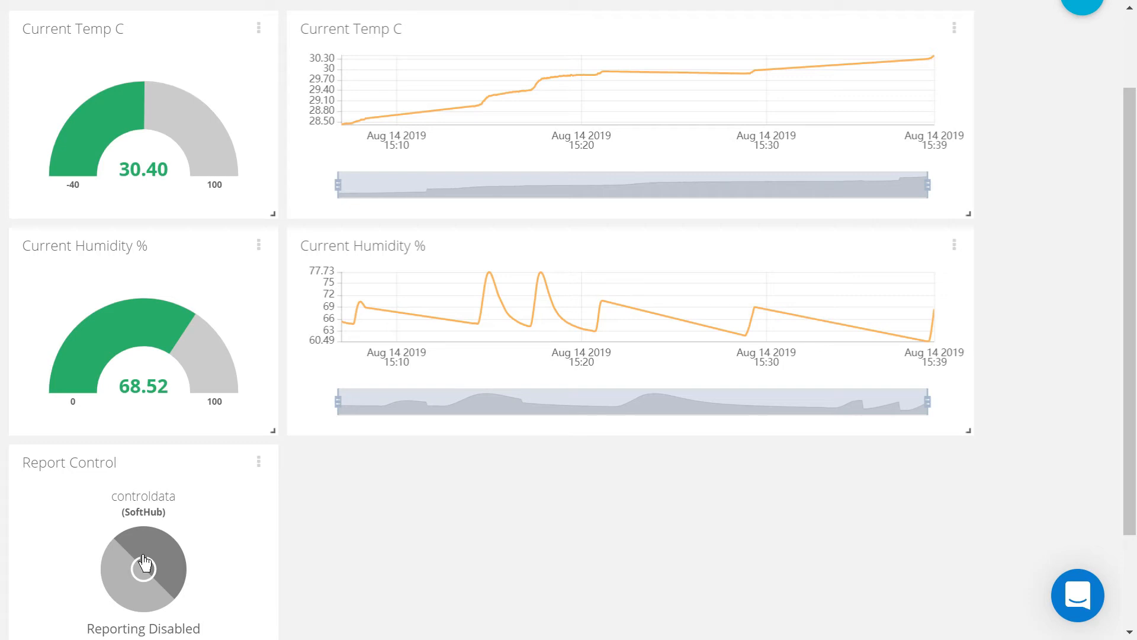
click(144, 564)
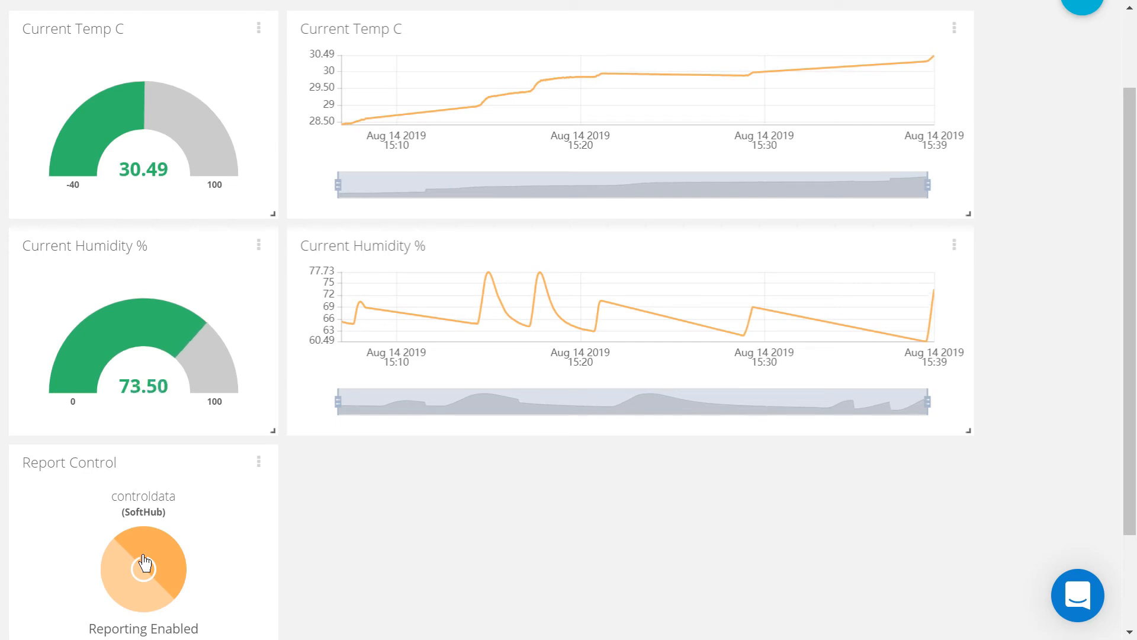
click(145, 563)
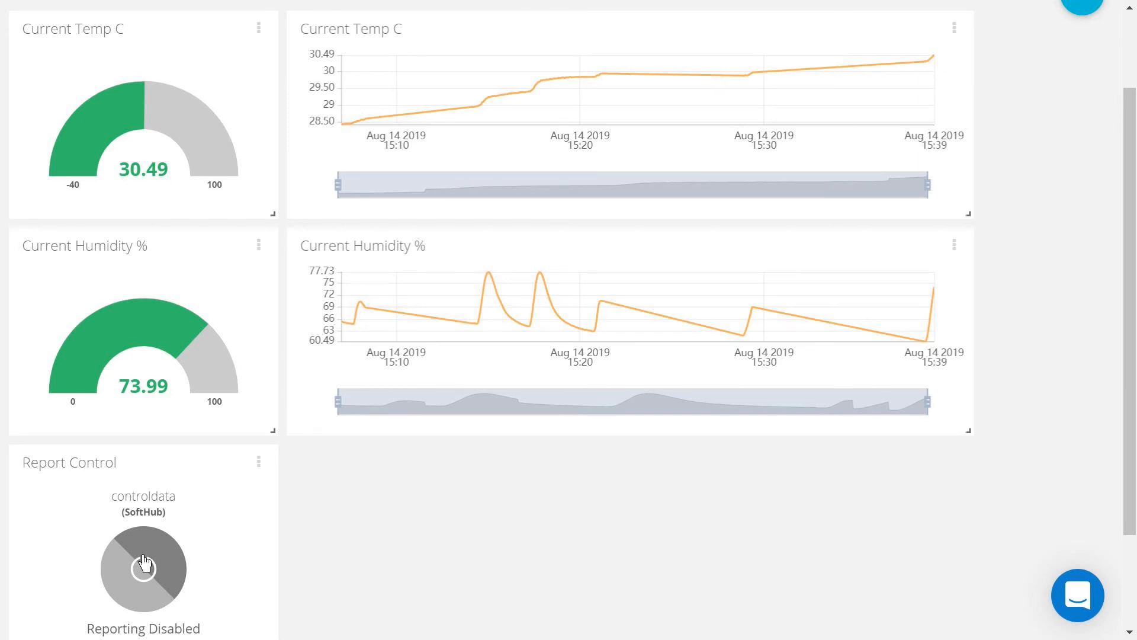
click(144, 564)
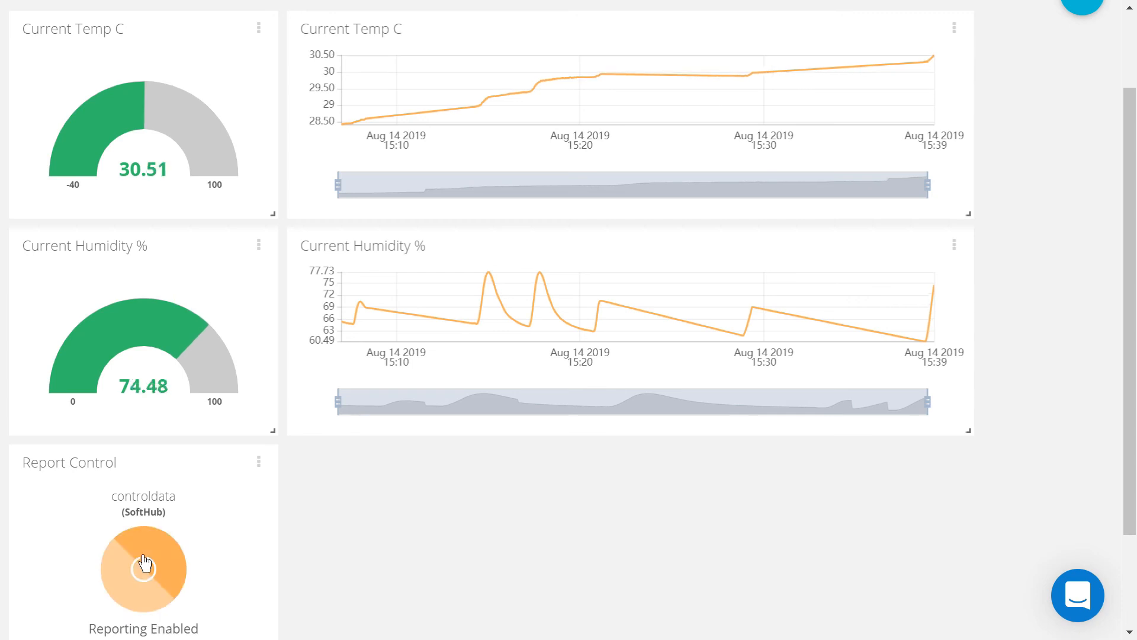